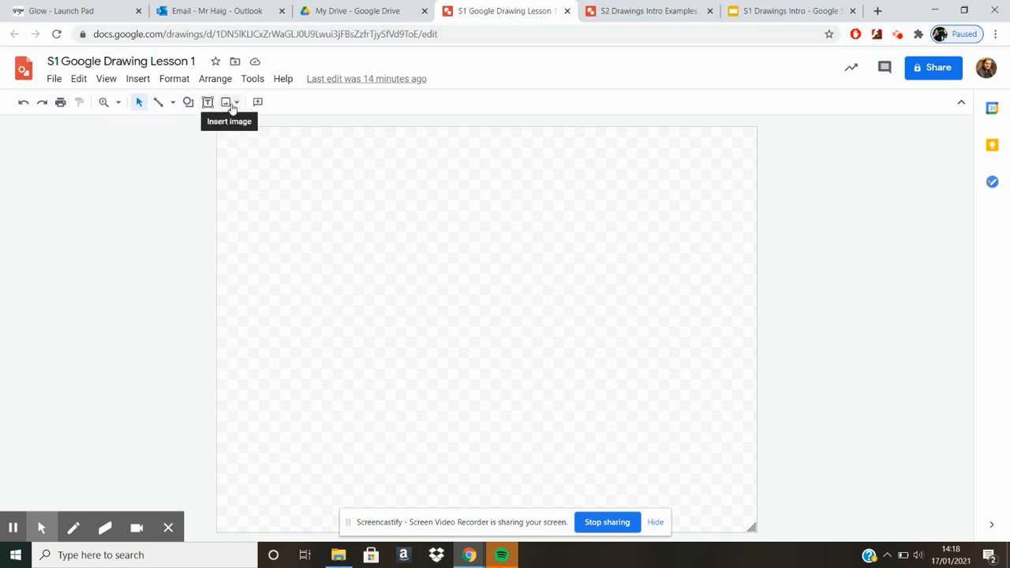
# Draw a long horizontal line across the upper part of the canvas, plus a short diagonal line below it, and delete the diagonal.
pyautogui.click(172, 105)
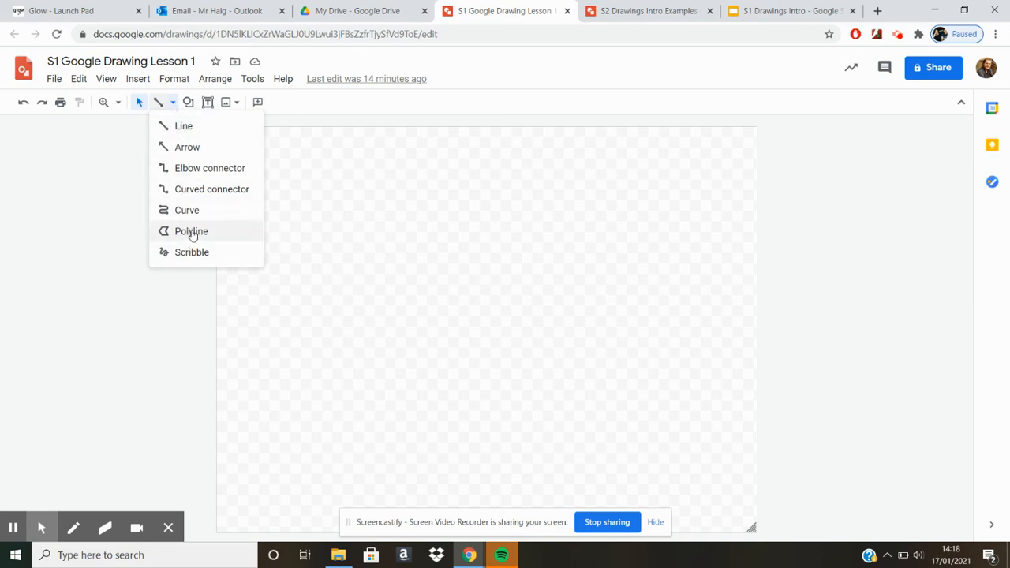
pyautogui.click(180, 126)
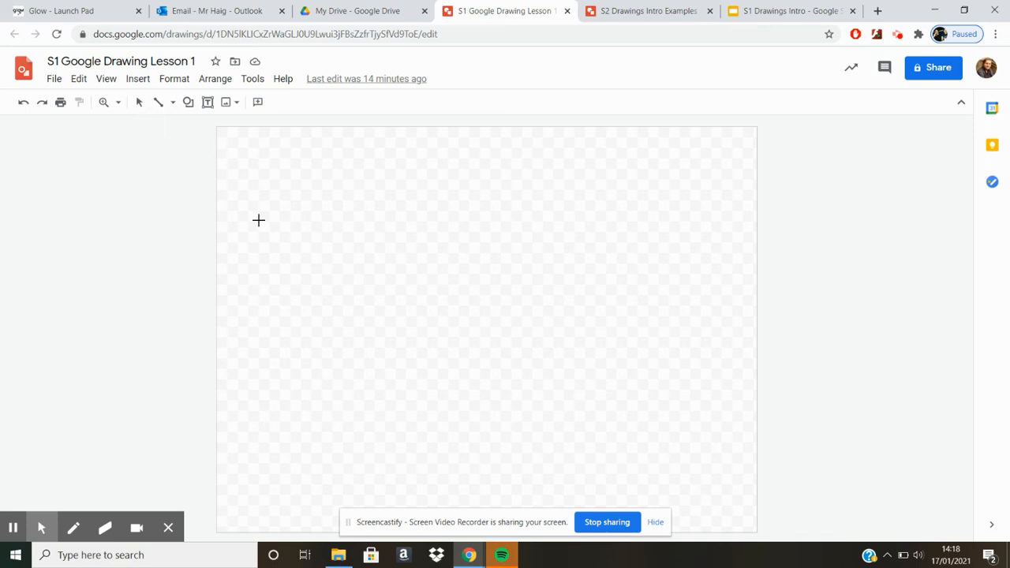
pyautogui.moveTo(258, 220); pyautogui.dragTo(506, 221)
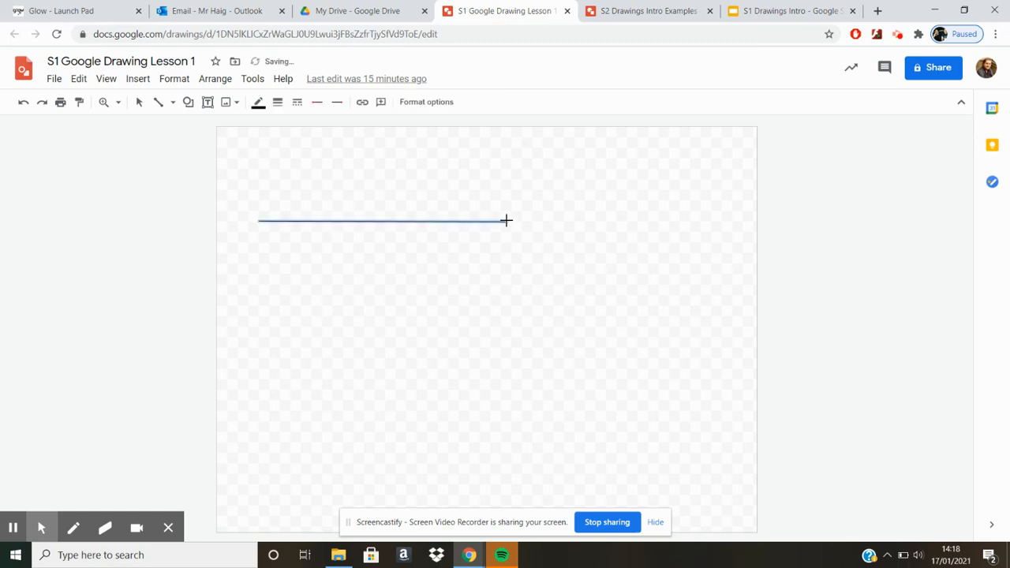
pyautogui.moveTo(301, 315); pyautogui.dragTo(365, 377)
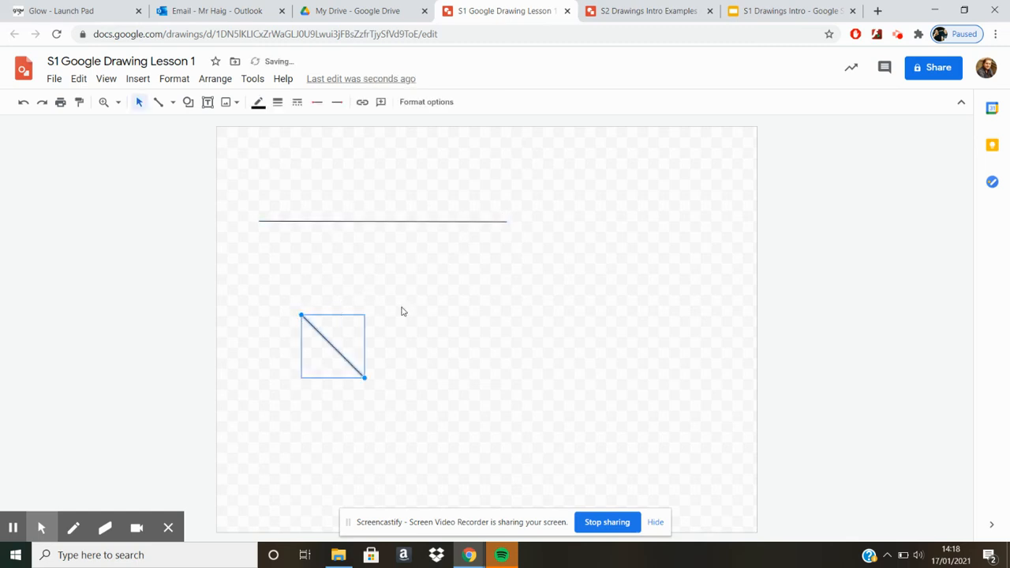
pyautogui.press('Delete')
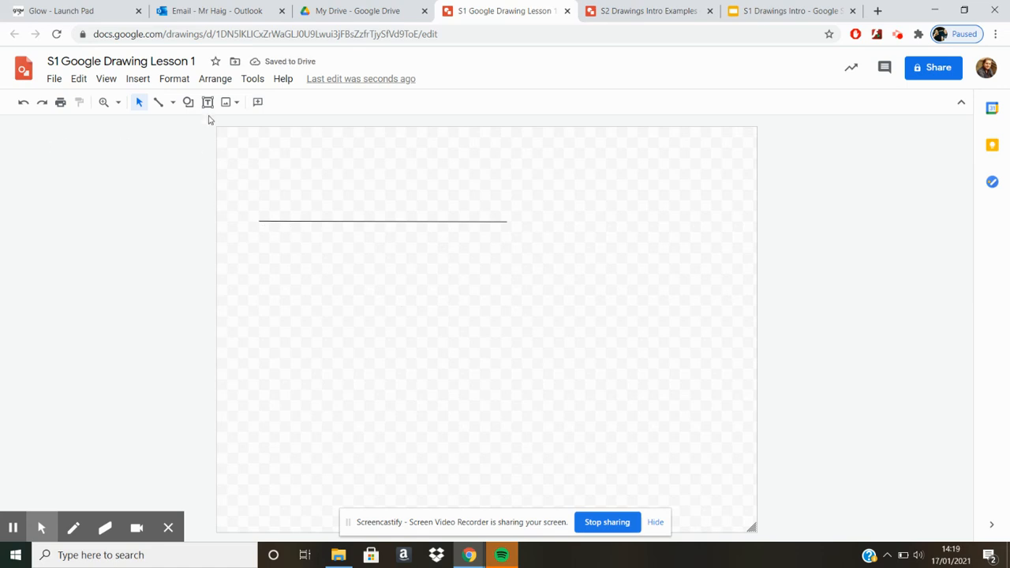
# Draw a second long, nearly horizontal line below the first and move it further down the canvas.
pyautogui.click(158, 101)
pyautogui.moveTo(264, 277); pyautogui.dragTo(525, 280)
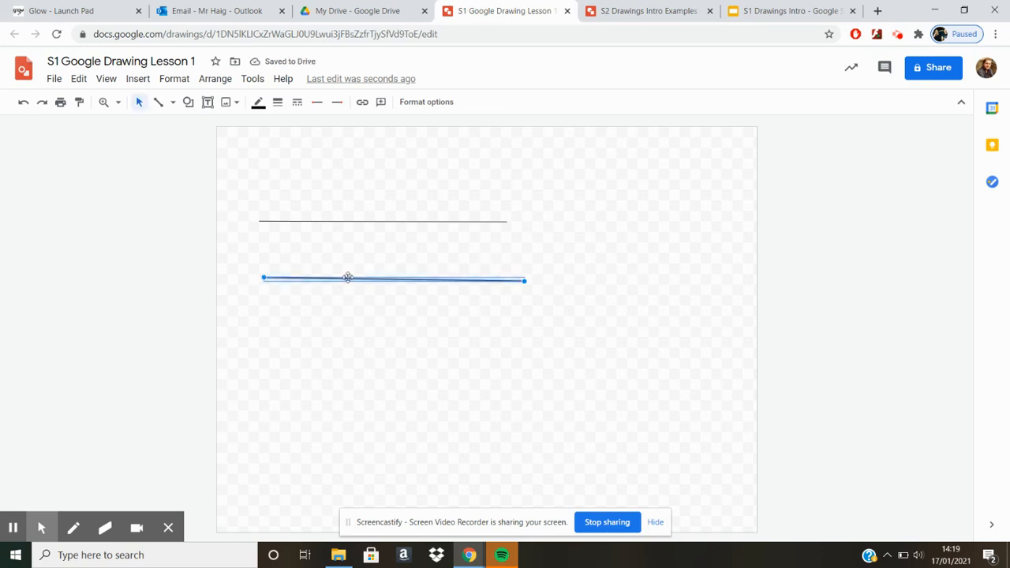
pyautogui.moveTo(348, 277); pyautogui.dragTo(345, 316)
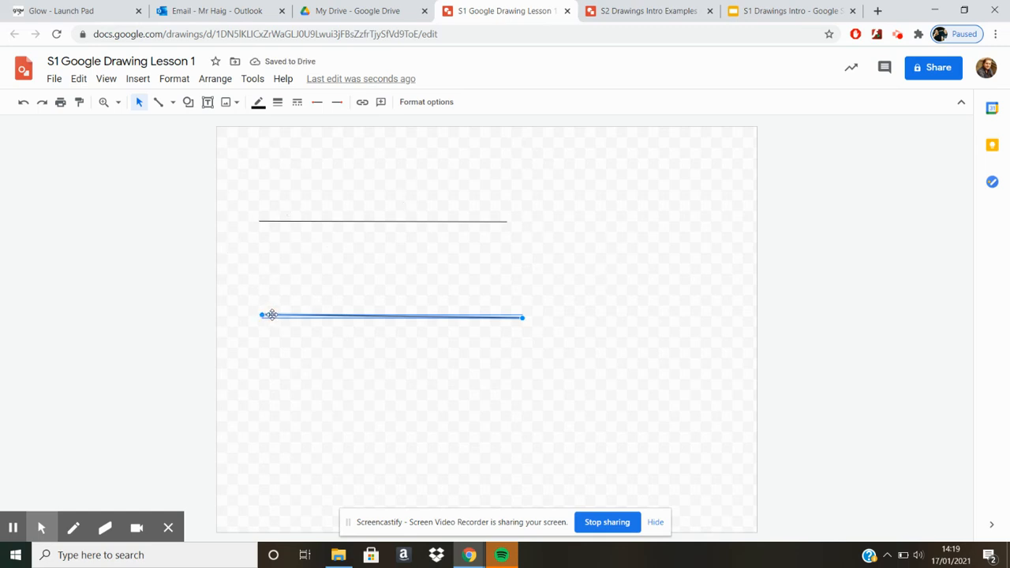
# Draw a third horizontal line above the first, shifted to the right, and adjust its position slightly.
pyautogui.click(160, 103)
pyautogui.moveTo(337, 177); pyautogui.dragTo(580, 177)
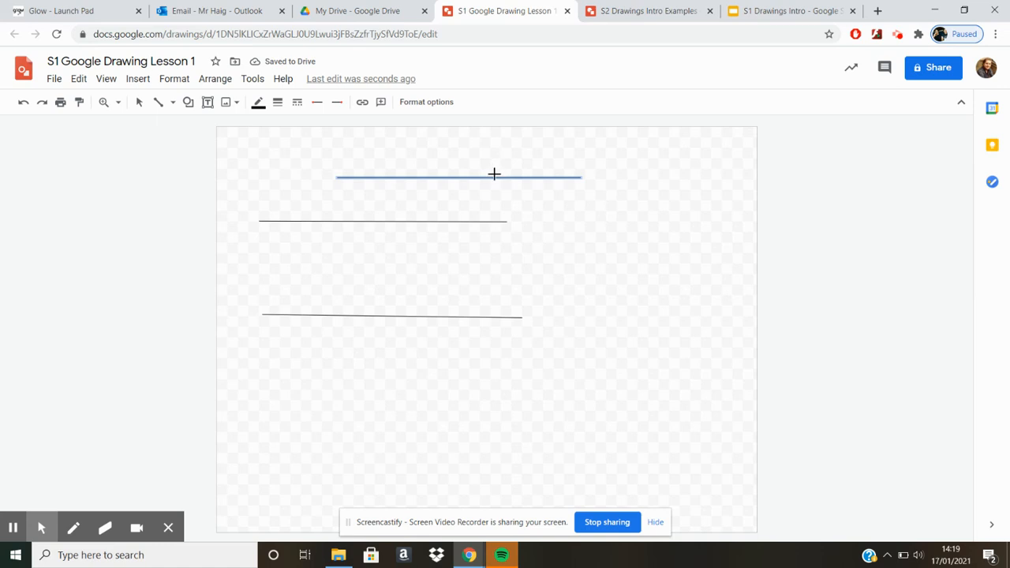
pyautogui.press('Escape')
pyautogui.press('Escape')
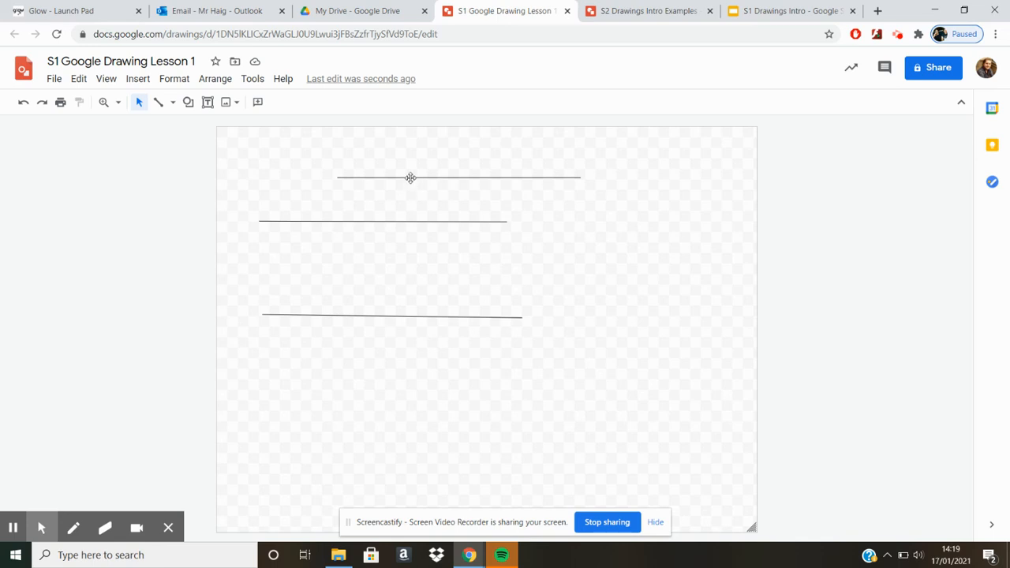
pyautogui.moveTo(426, 177)
pyautogui.mouseDown()
pyautogui.moveTo(480, 192)
pyautogui.moveTo(448, 171)
pyautogui.moveTo(421, 181)
pyautogui.mouseUp()
# Draw a fourth line near the canvas top, shift it left, and slant it by moving its right endpoint onto the line below.
pyautogui.click(158, 102)
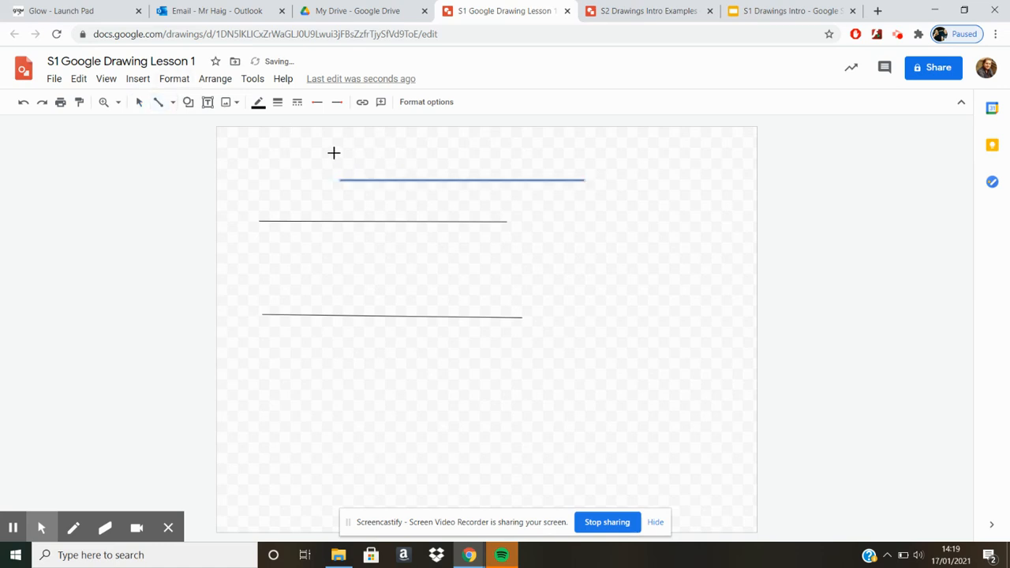
pyautogui.moveTo(327, 153); pyautogui.dragTo(585, 155)
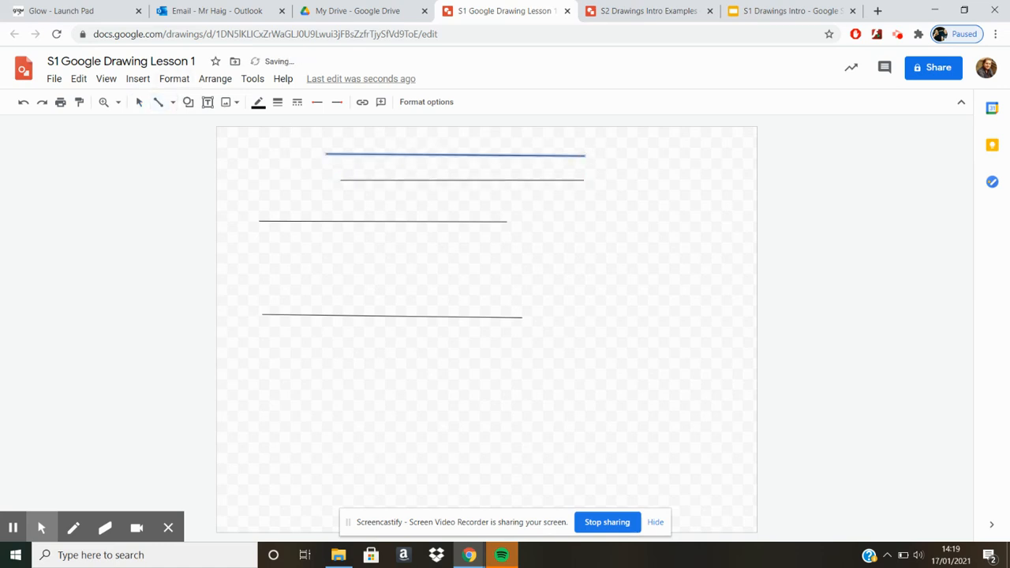
pyautogui.moveTo(521, 154); pyautogui.dragTo(447, 145)
pyautogui.moveTo(510, 145); pyautogui.dragTo(458, 179)
# Slant the line beneath it by moving that line's left endpoint down onto the original horizontal line.
pyautogui.click(340, 181)
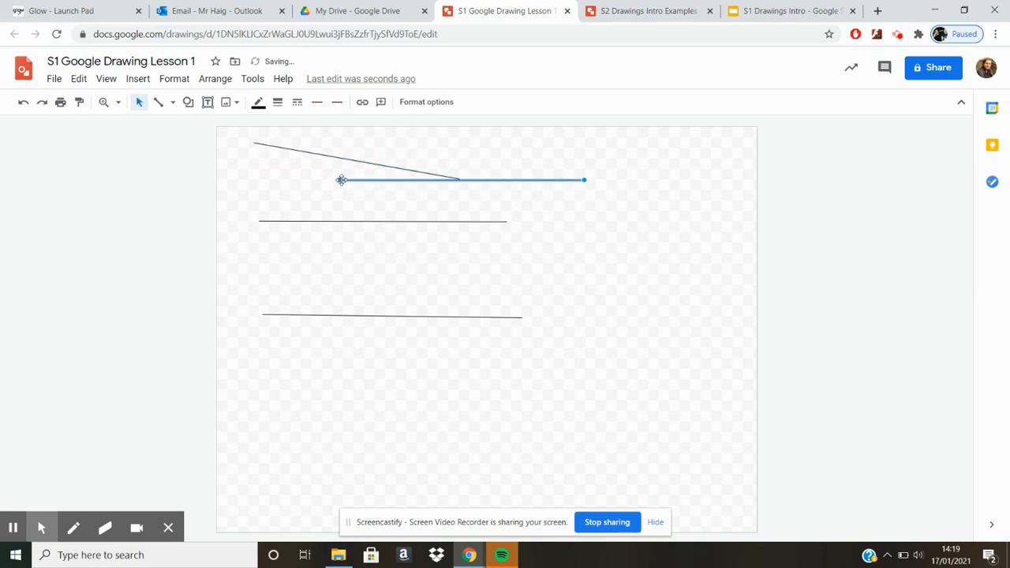
pyautogui.moveTo(340, 182); pyautogui.dragTo(331, 221)
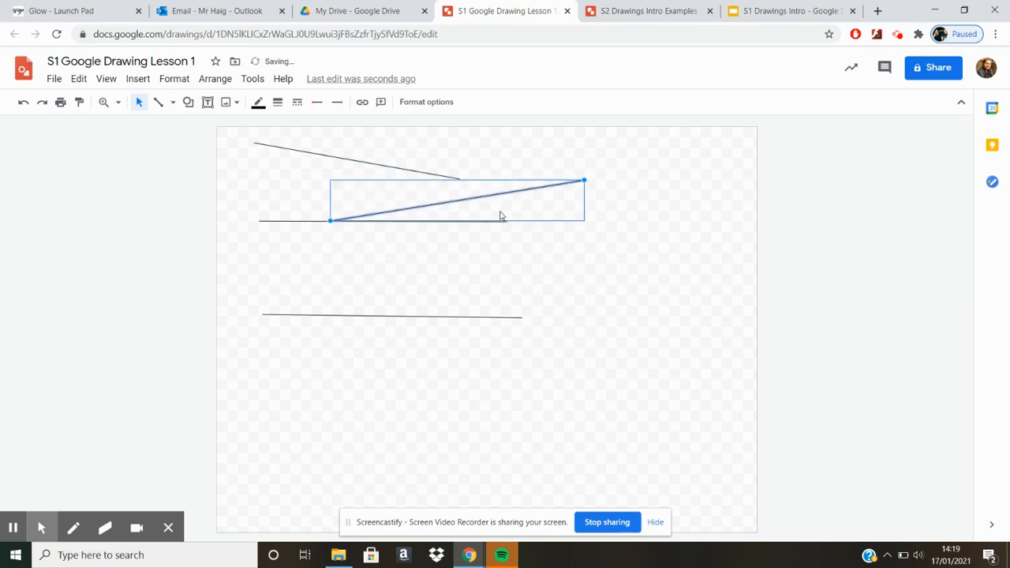
pyautogui.click(571, 270)
# Move the downward-sloping line so its right end meets the rising line, and move the lowest line to the canvas top.
pyautogui.click(442, 175)
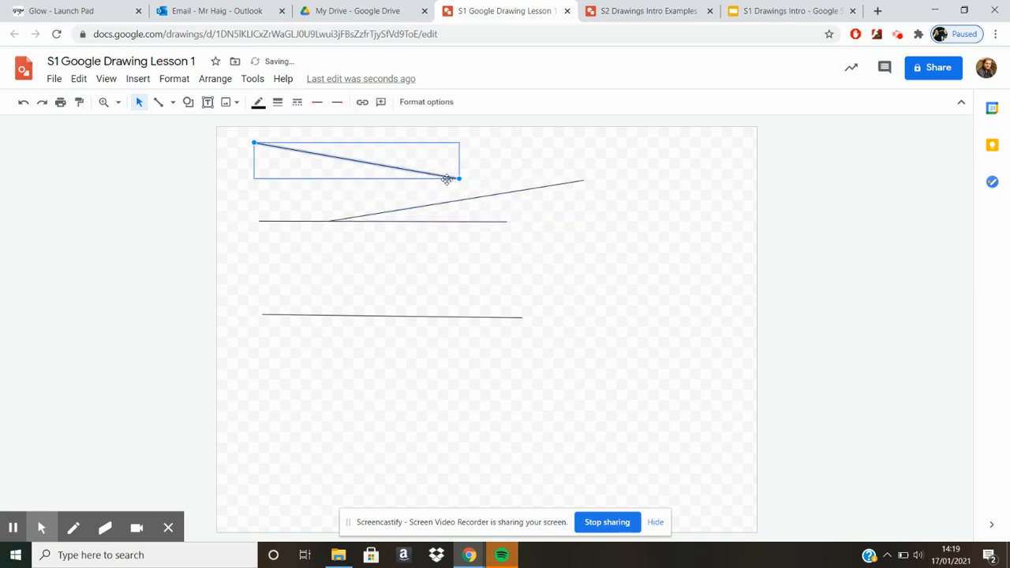
pyautogui.moveTo(448, 176); pyautogui.dragTo(463, 191)
pyautogui.click(575, 240)
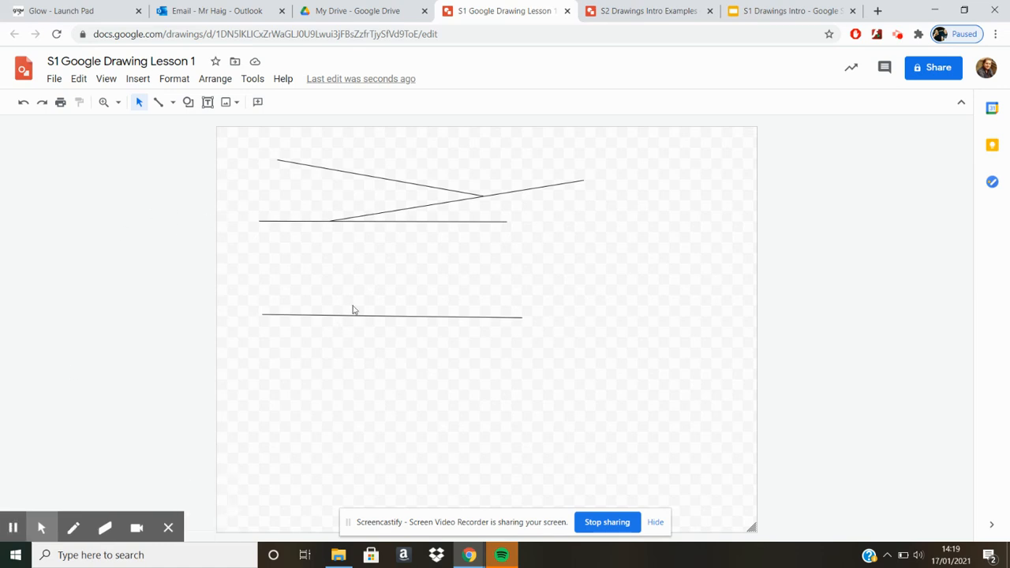
pyautogui.moveTo(350, 317); pyautogui.dragTo(384, 147)
pyautogui.click(327, 250)
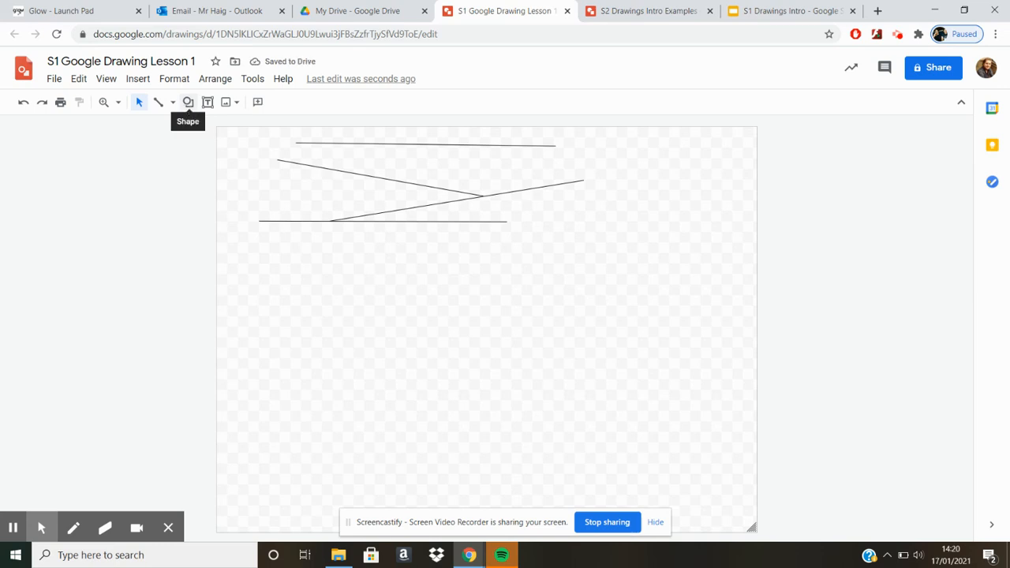
# Draw a rounded rectangle below the lines, move it up and to the right, and delete it.
pyautogui.click(187, 102)
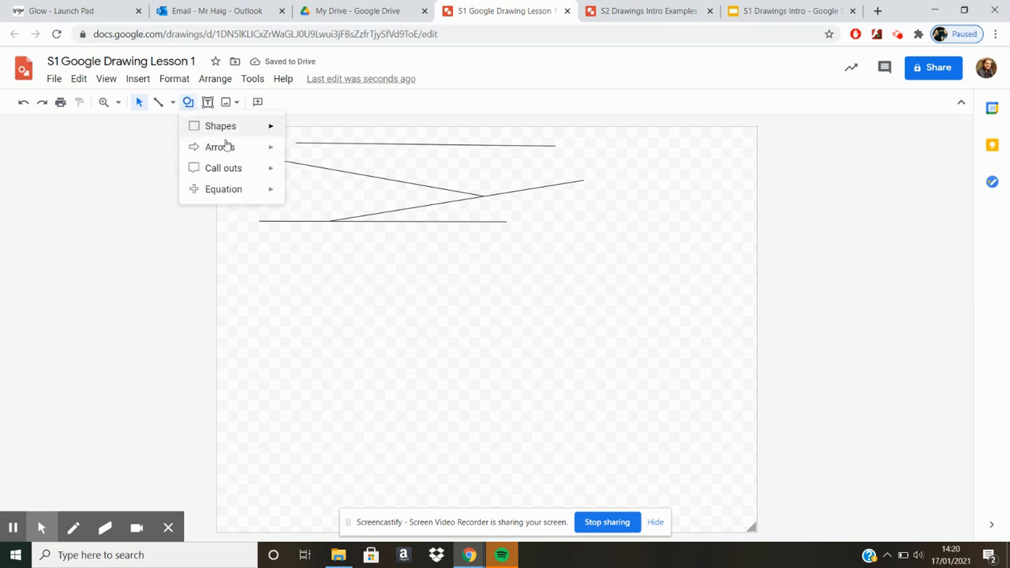
pyautogui.click(190, 106)
pyautogui.click(192, 108)
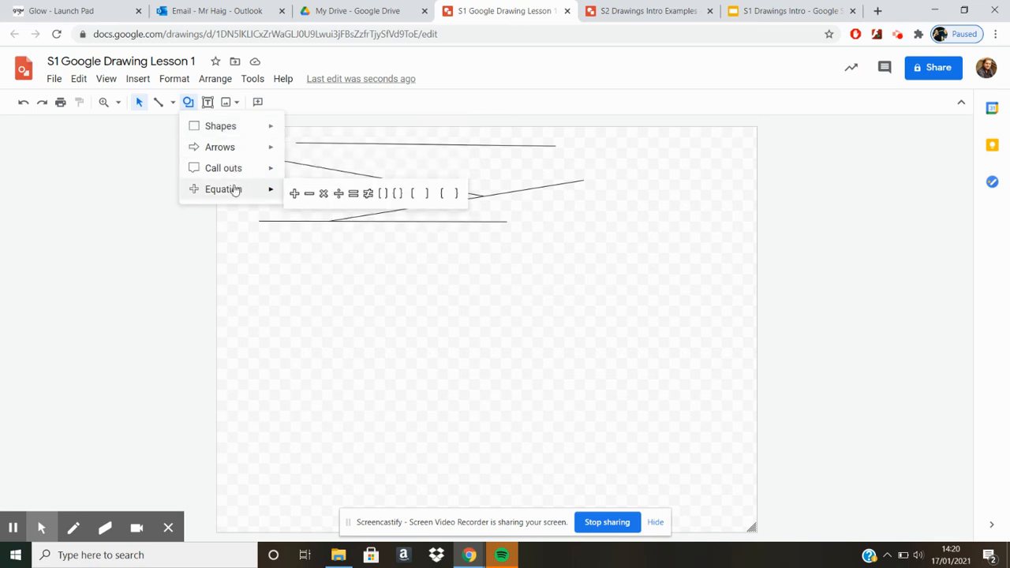
pyautogui.moveTo(252, 126)
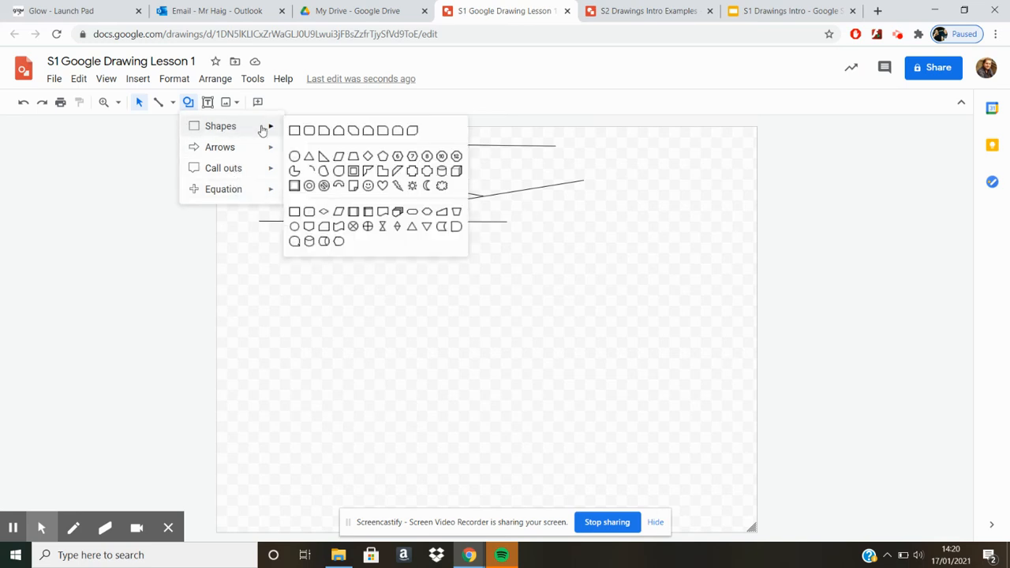
pyautogui.click(295, 131)
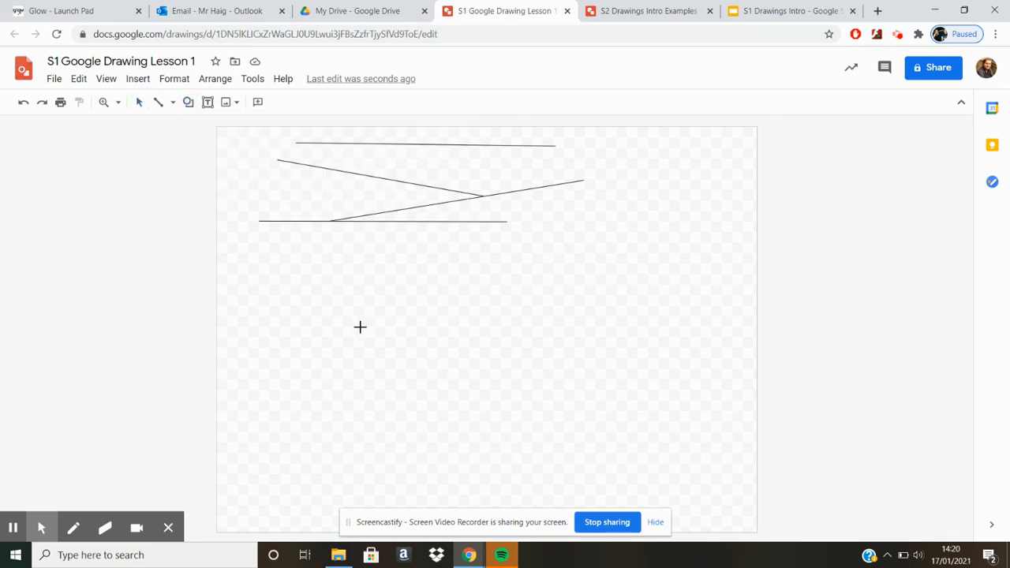
pyautogui.moveTo(310, 290); pyautogui.dragTo(536, 379)
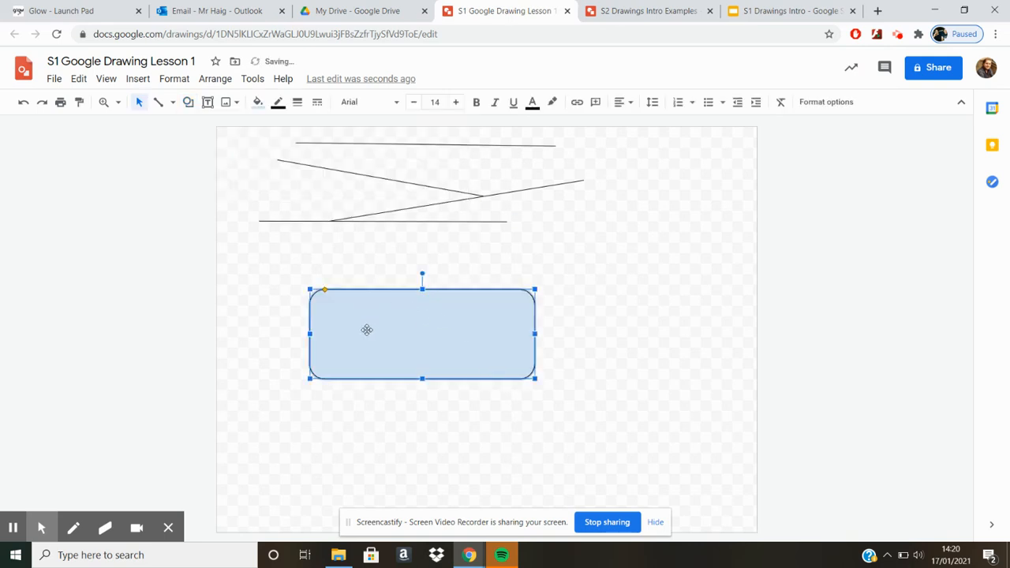
pyautogui.moveTo(379, 329); pyautogui.dragTo(418, 323)
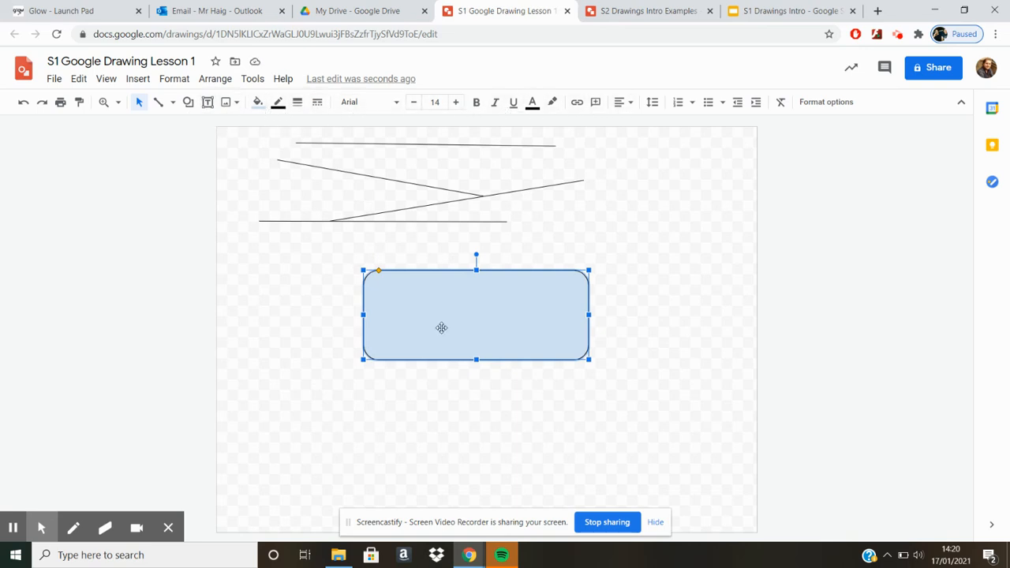
pyautogui.press('Delete')
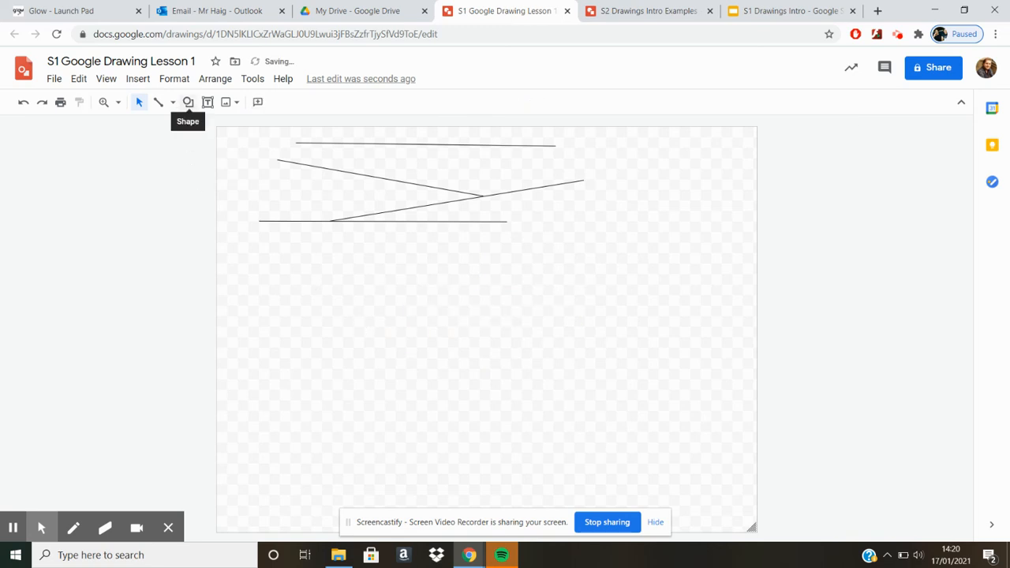
# Draw a large rounded rectangle in the open area below the lines.
pyautogui.click(208, 102)
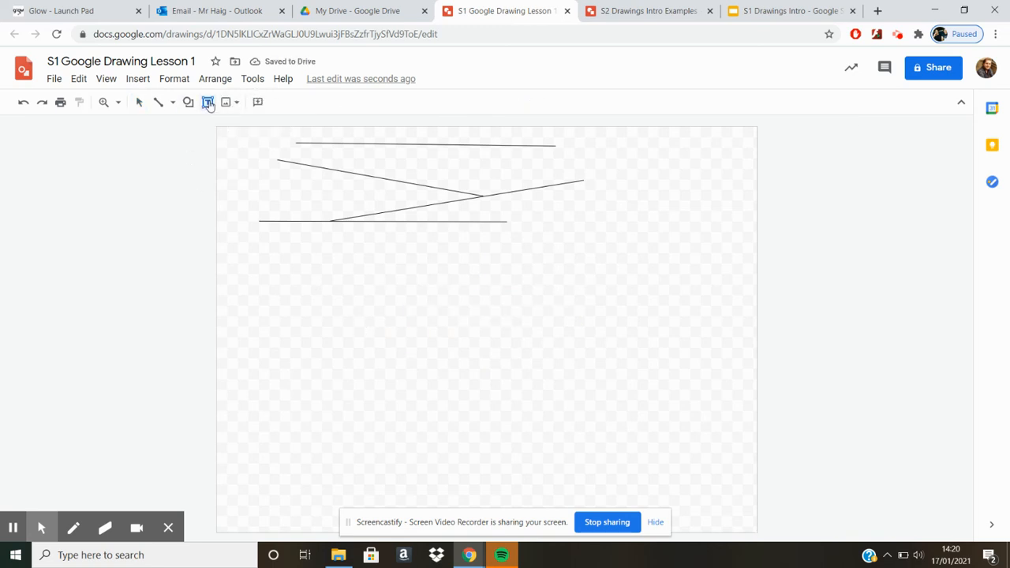
pyautogui.click(189, 104)
pyautogui.moveTo(220, 126)
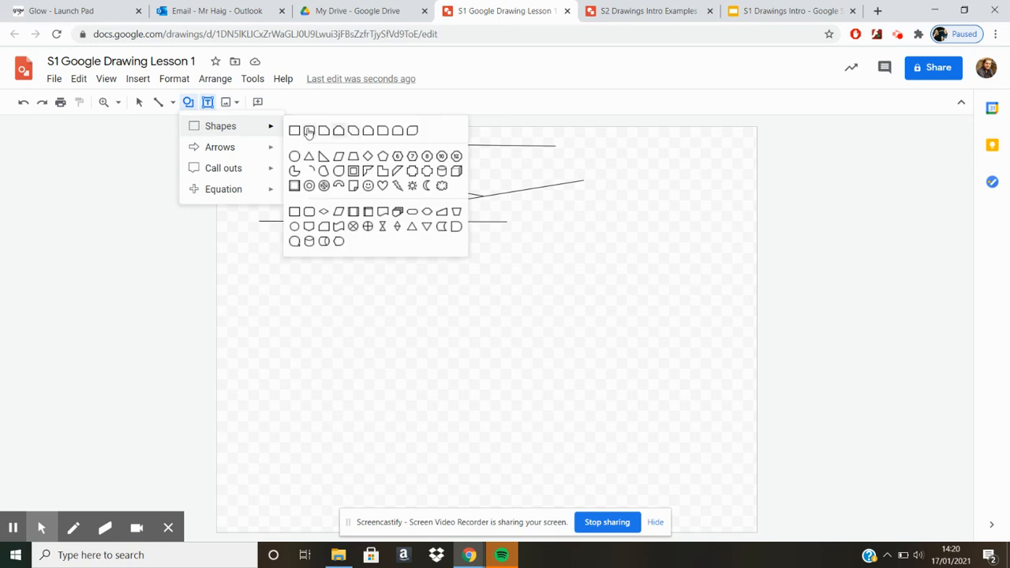
pyautogui.click(307, 129)
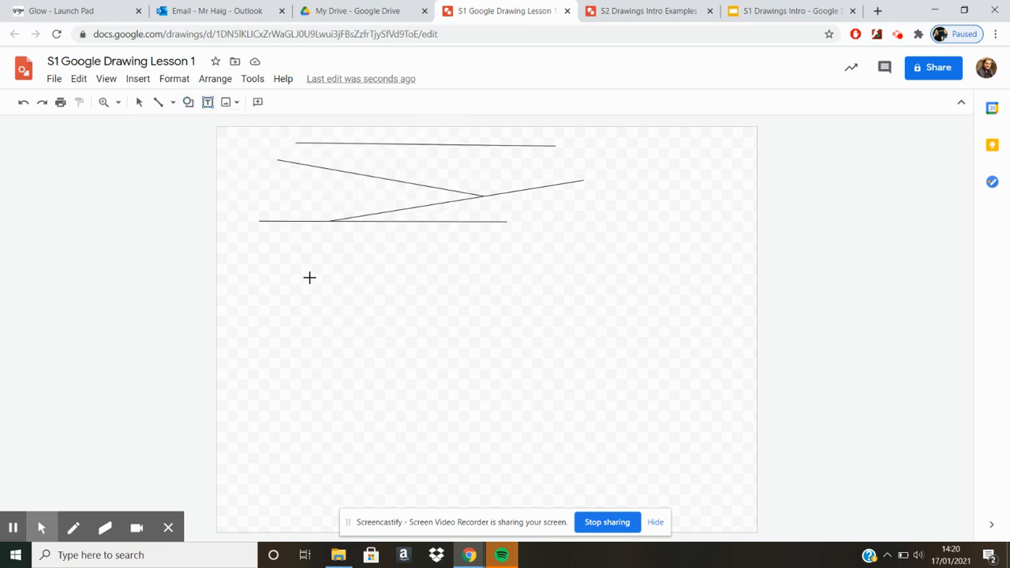
pyautogui.moveTo(309, 278); pyautogui.dragTo(568, 427)
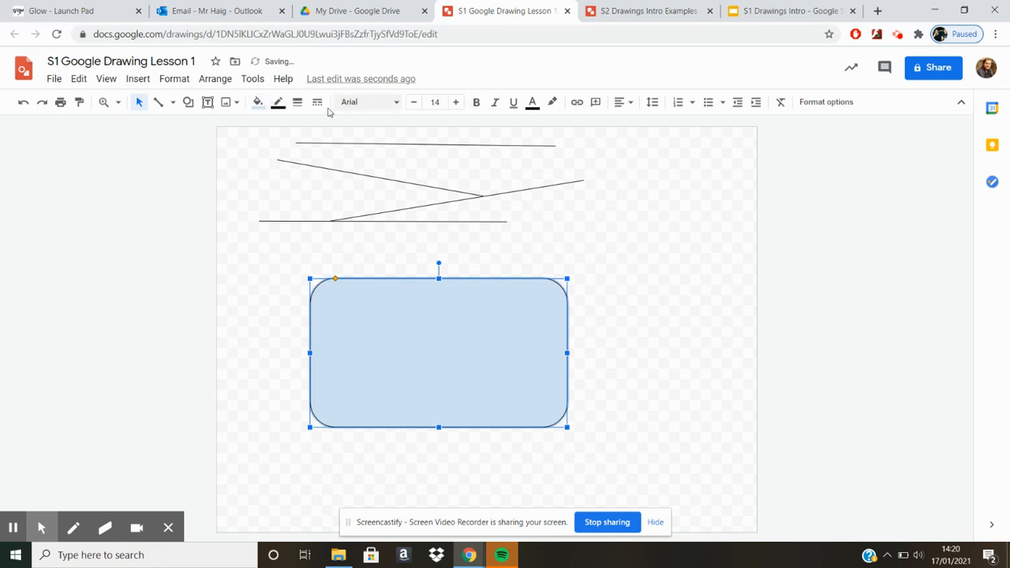
# Fill the rounded rectangle with solid red and set its border colour to blue.
pyautogui.click(258, 104)
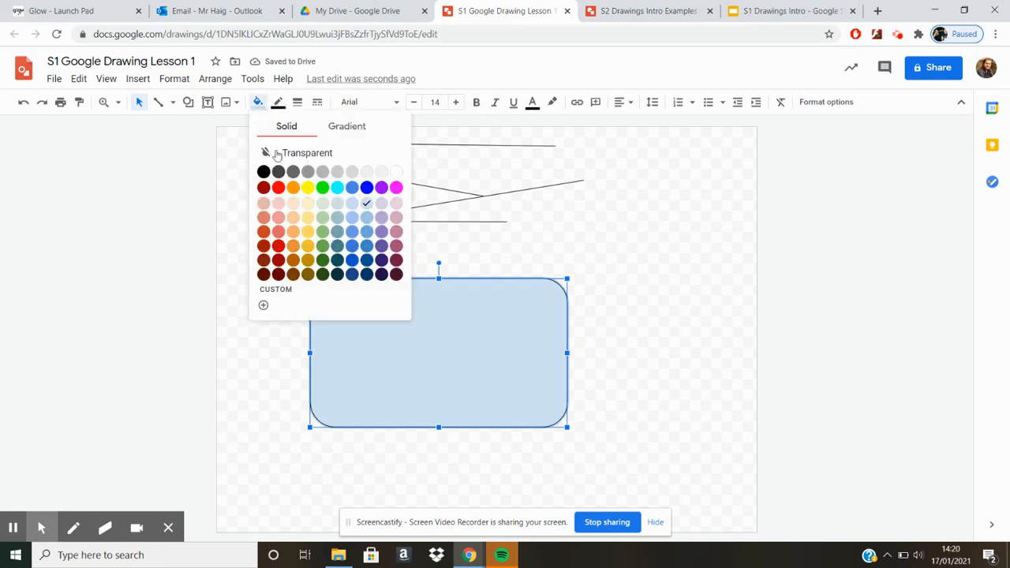
pyautogui.click(277, 191)
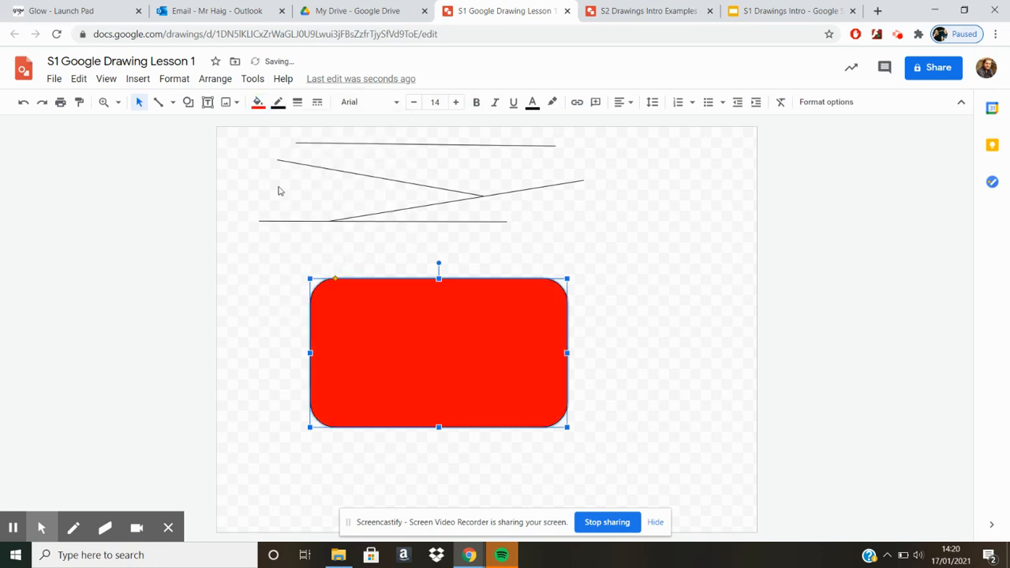
pyautogui.click(278, 102)
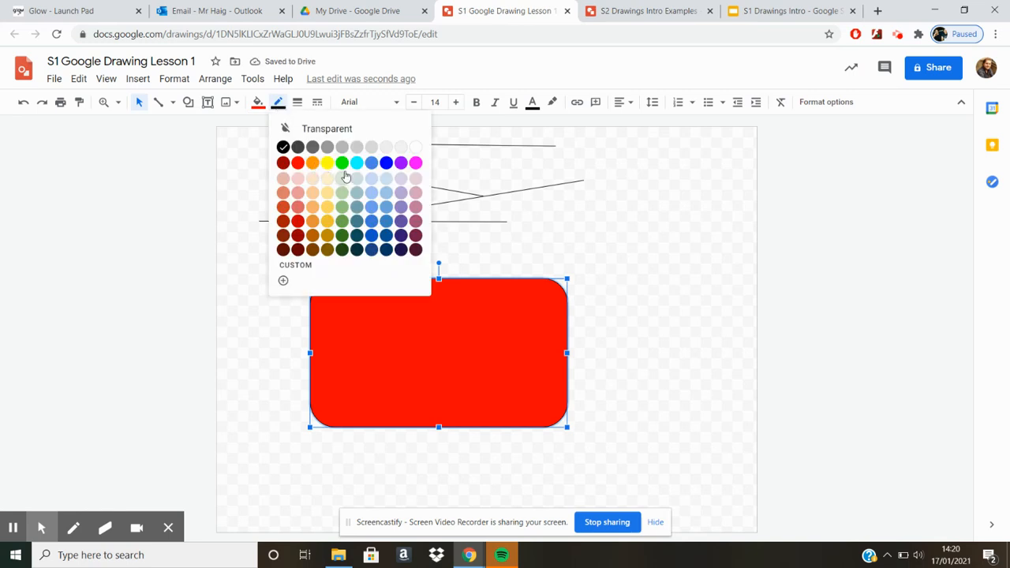
pyautogui.click(386, 165)
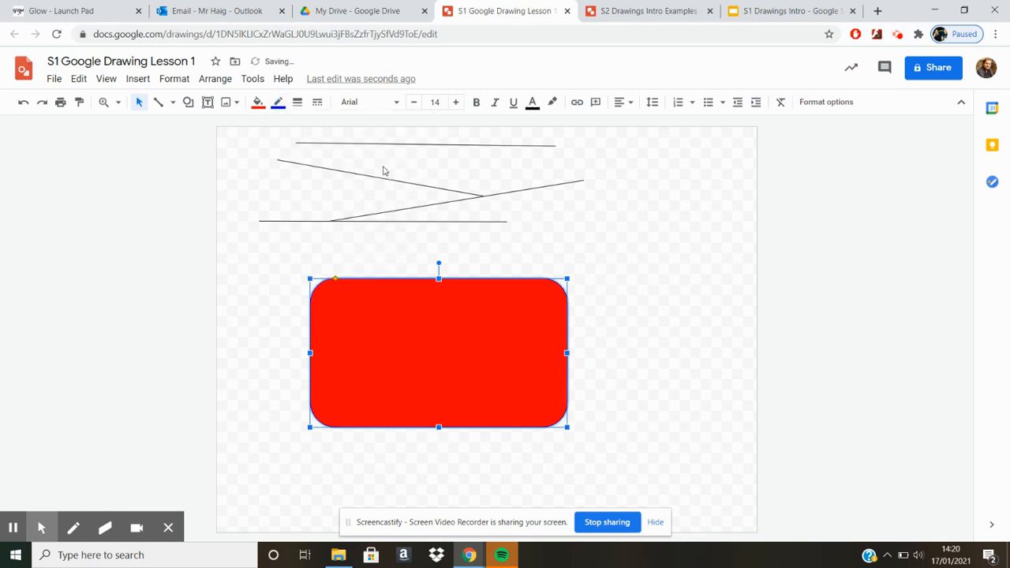
pyautogui.click(596, 309)
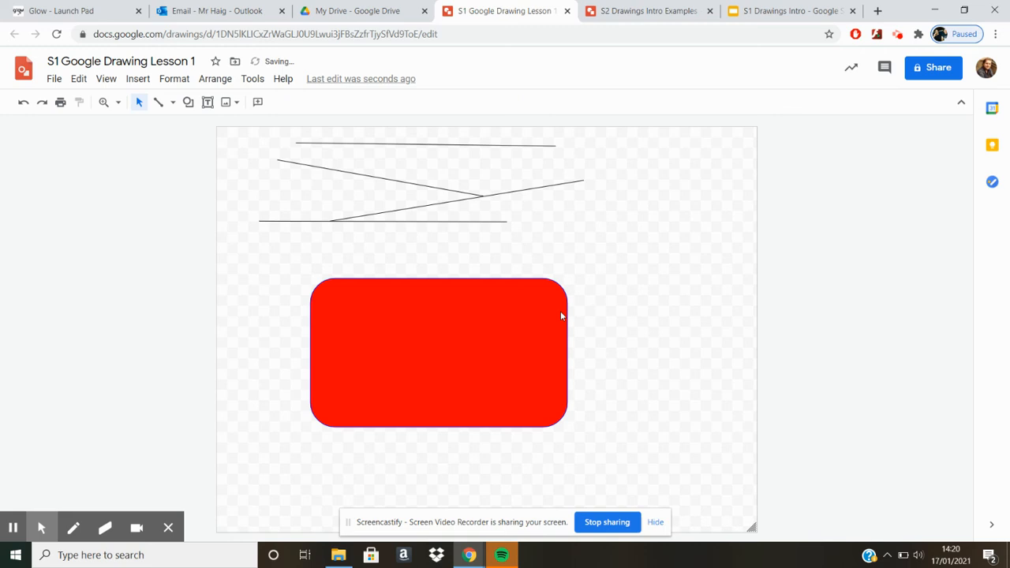
# Give the red rounded rectangle a much thicker border weight.
pyautogui.click(370, 298)
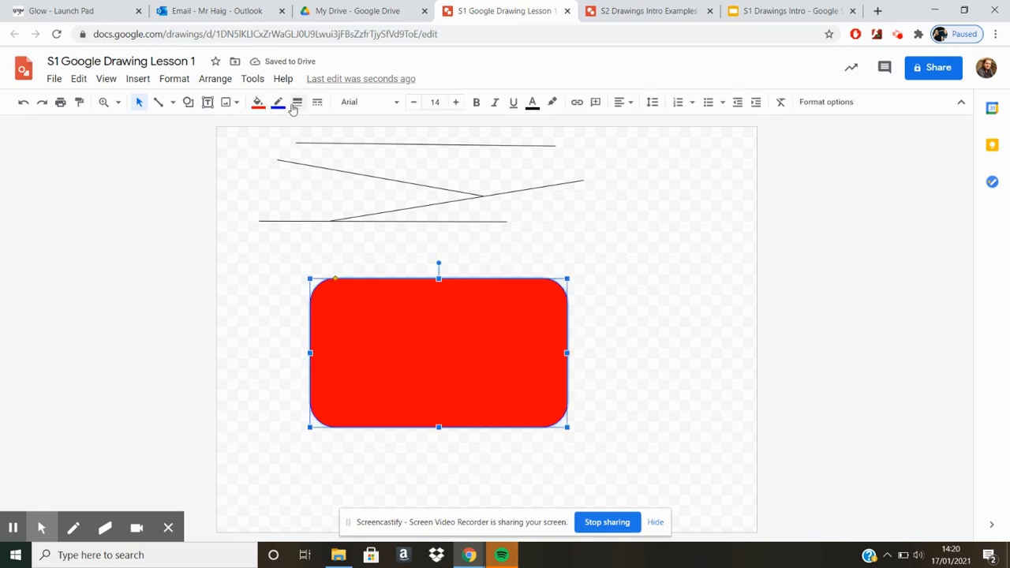
pyautogui.click(298, 102)
pyautogui.click(322, 250)
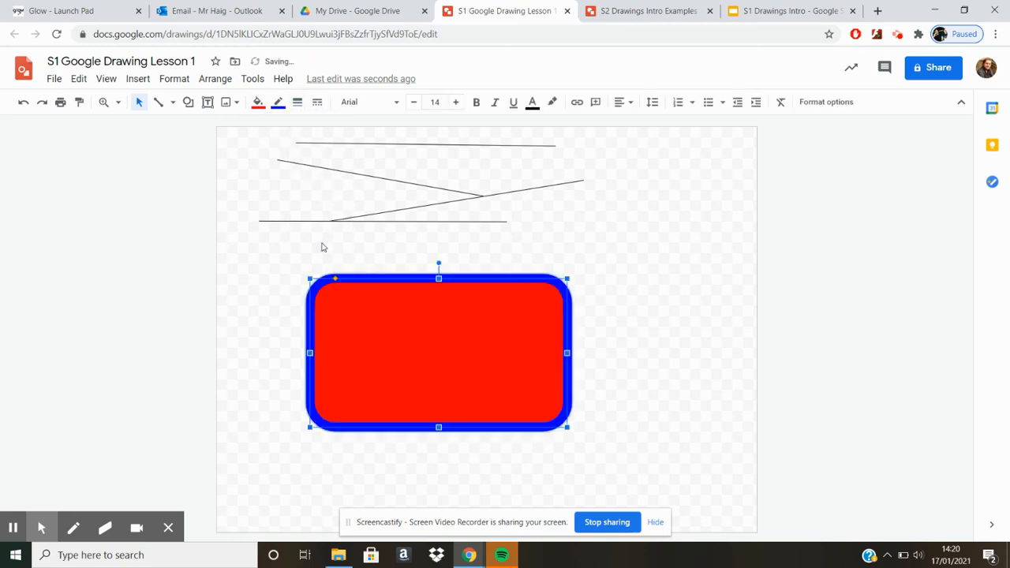
pyautogui.click(655, 286)
# Change the border of the large red rounded rectangle to a dotted line.
pyautogui.click(560, 311)
pyautogui.click(318, 101)
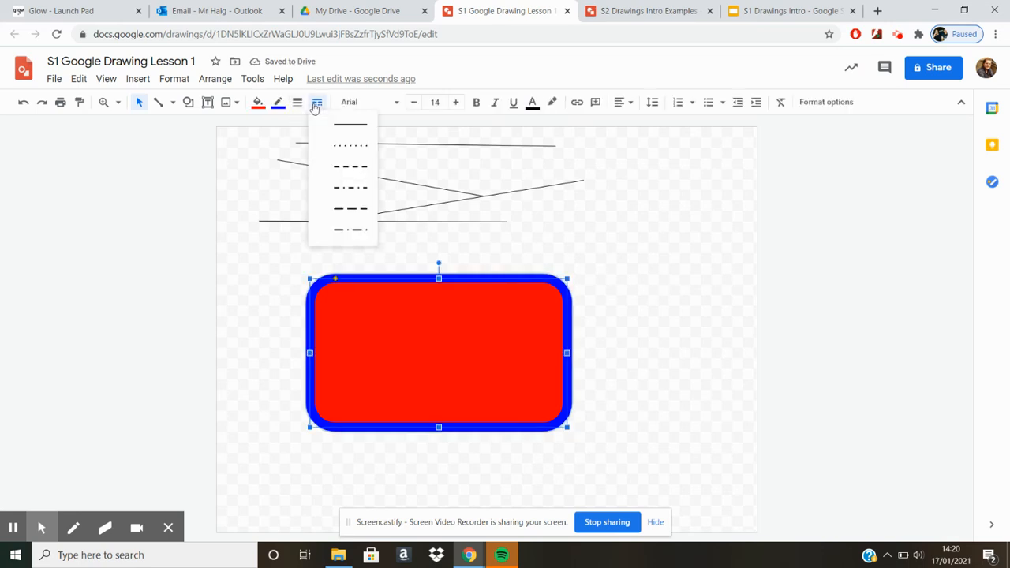
pyautogui.click(337, 150)
pyautogui.click(657, 339)
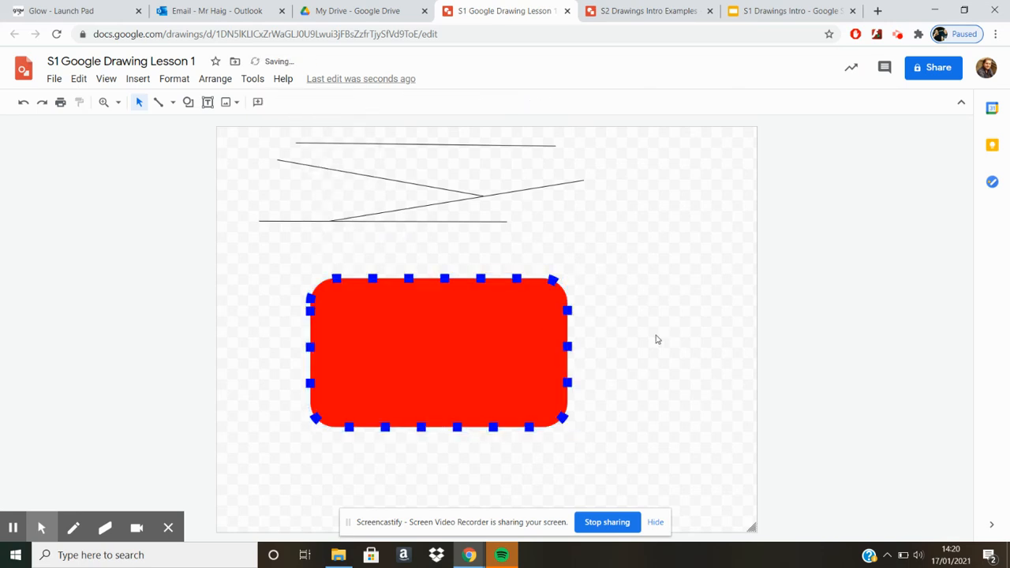
# Add the text "Hello!" inside the large red rectangle and set its font to Lobster.
pyautogui.click(531, 341)
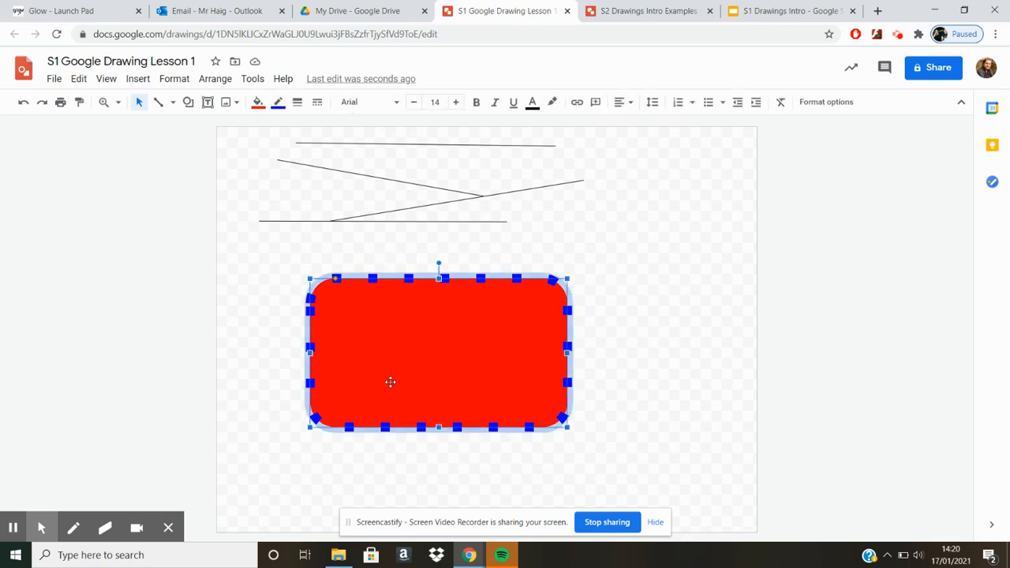
pyautogui.doubleClick(413, 349)
pyautogui.write('Hello!')
pyautogui.moveTo(385, 386); pyautogui.dragTo(293, 365)
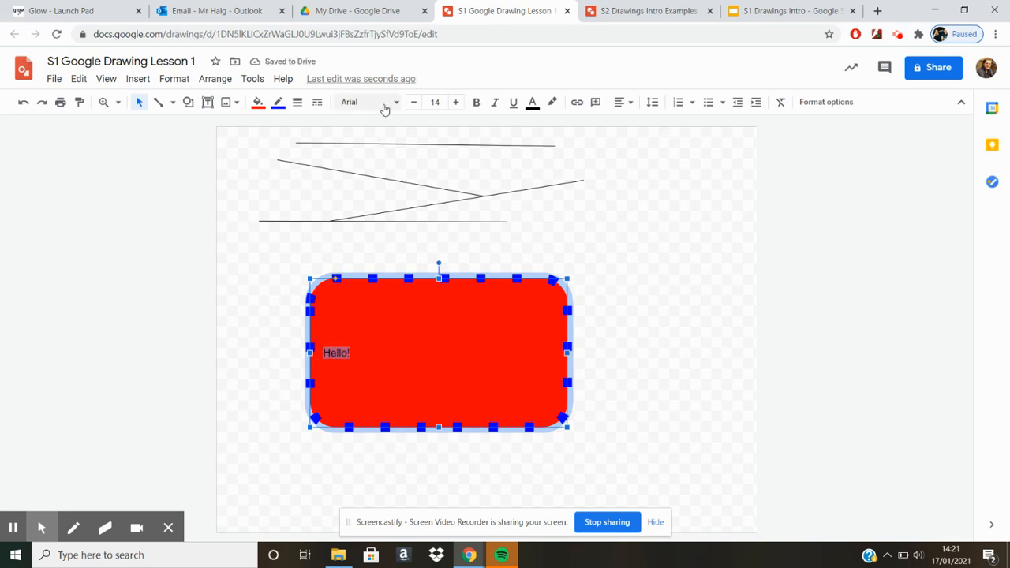
pyautogui.click(371, 102)
pyautogui.click(382, 238)
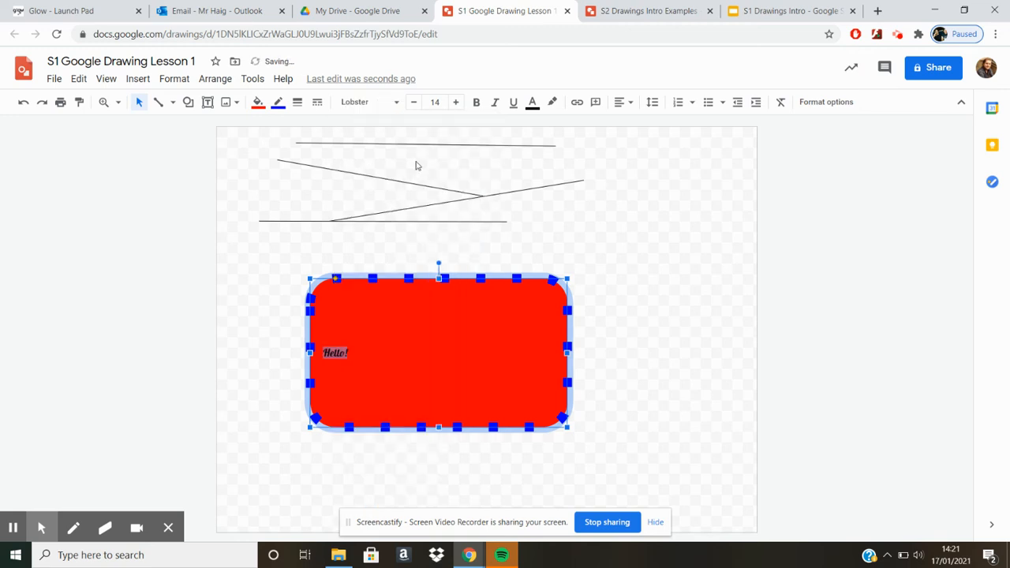
# Format the "Hello!" text at size 30, underlined and centred in the shape.
pyautogui.click(455, 101)
pyautogui.click(455, 102)
pyautogui.click(455, 102)
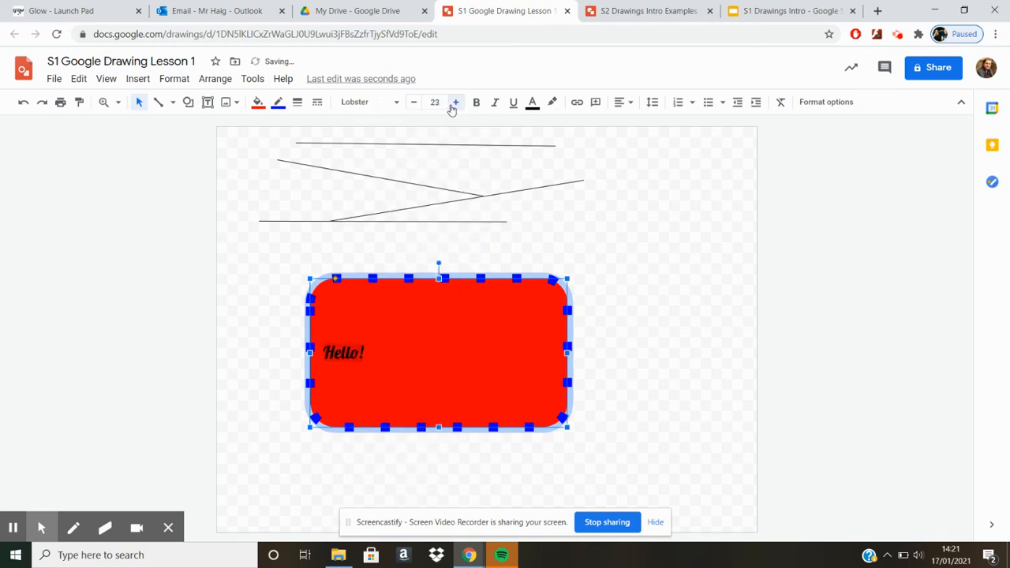
pyautogui.click(455, 102)
pyautogui.click(455, 102)
pyautogui.click(454, 102)
pyautogui.click(455, 102)
pyautogui.click(454, 101)
pyautogui.click(454, 102)
pyautogui.click(454, 102)
pyautogui.click(512, 106)
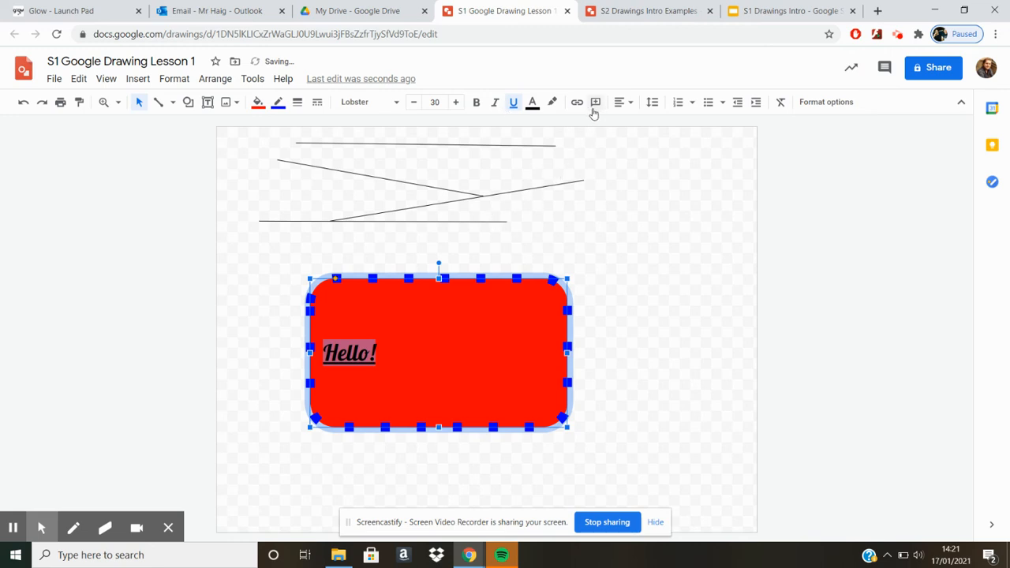
pyautogui.click(623, 102)
pyautogui.click(641, 124)
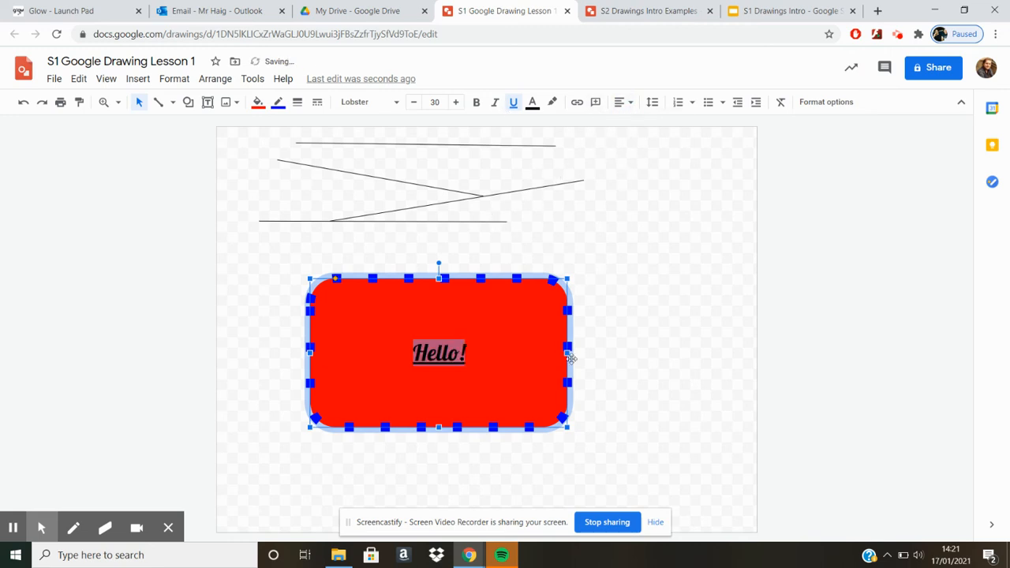
# Slightly reduce the corner rounding of the large red rectangle.
pyautogui.click(623, 430)
pyautogui.click(477, 407)
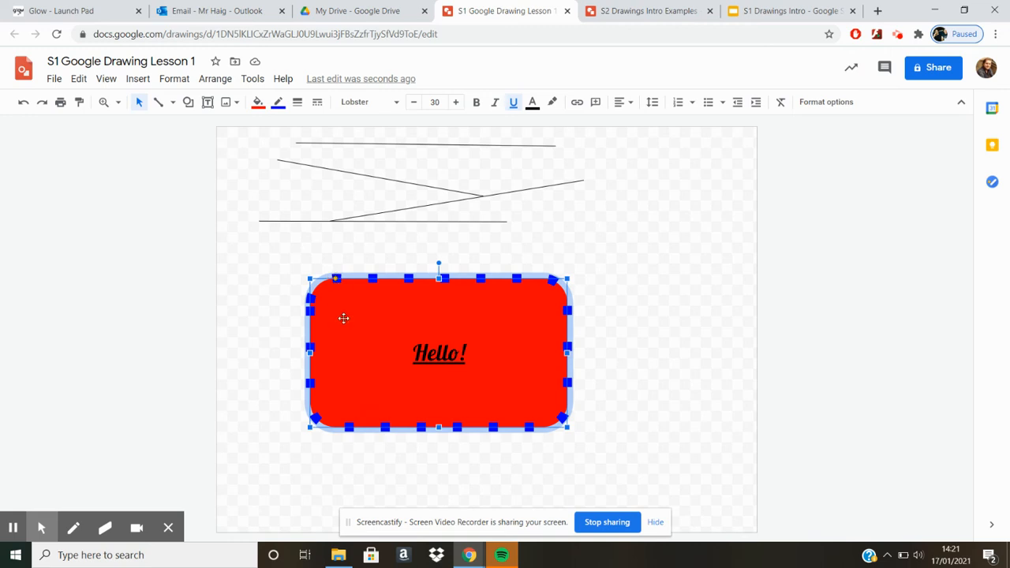
pyautogui.moveTo(337, 277)
pyautogui.mouseDown()
pyautogui.moveTo(309, 280)
pyautogui.moveTo(333, 280)
pyautogui.mouseUp()
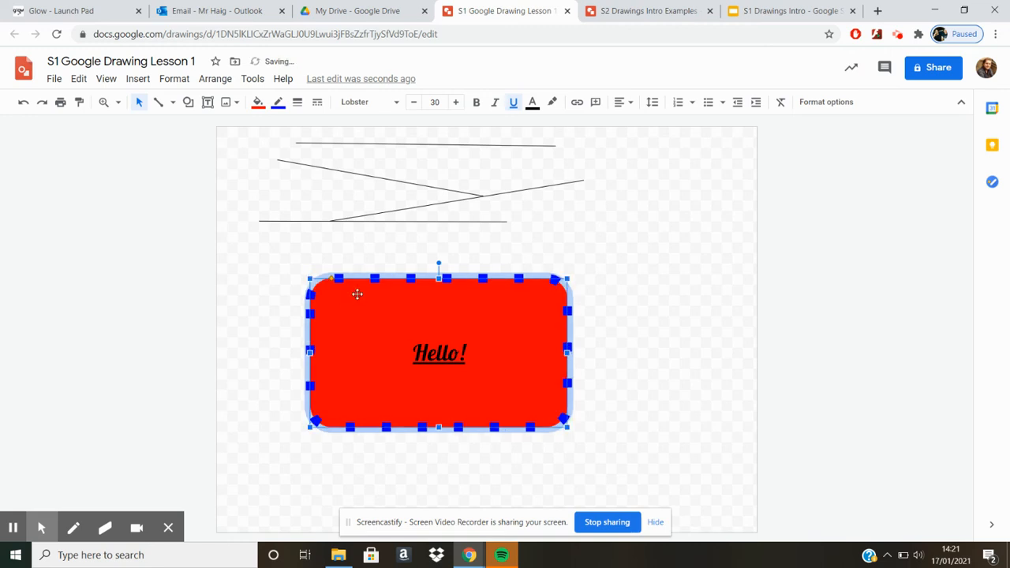
# Draw a smaller rounded rectangle to the upper right of the large red one.
pyautogui.click(188, 102)
pyautogui.moveTo(203, 127)
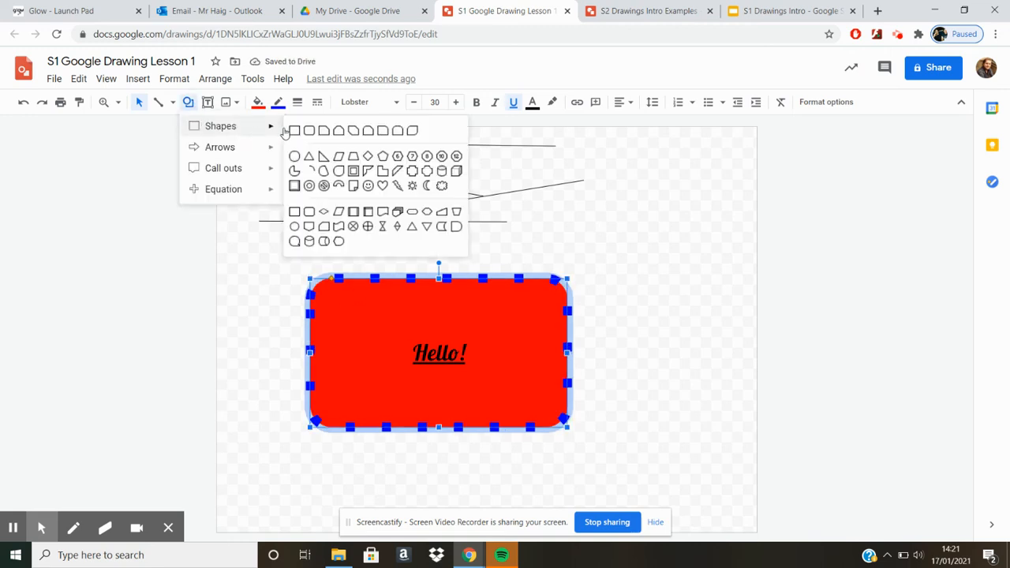
pyautogui.click(309, 133)
pyautogui.moveTo(584, 233)
pyautogui.mouseDown()
pyautogui.moveTo(715, 287)
pyautogui.moveTo(728, 309)
pyautogui.mouseUp()
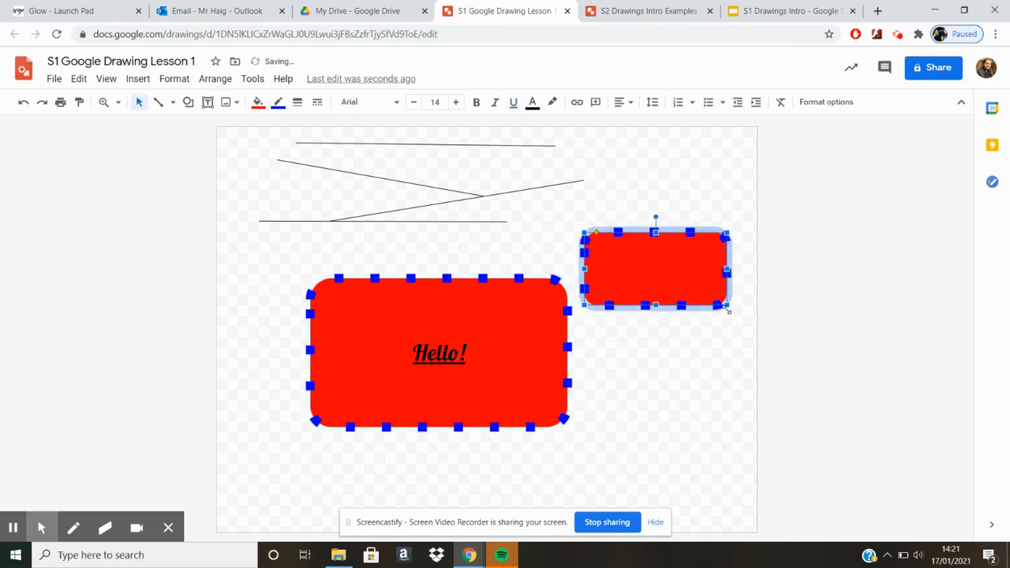
# Give the small rounded rectangle a 1px solid border.
pyautogui.click(299, 103)
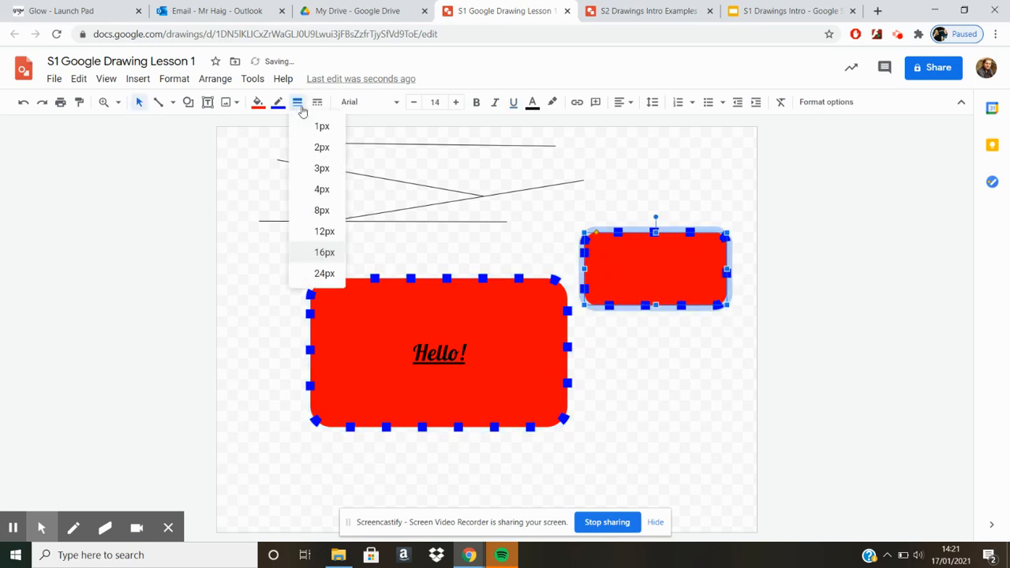
pyautogui.click(314, 126)
pyautogui.click(317, 102)
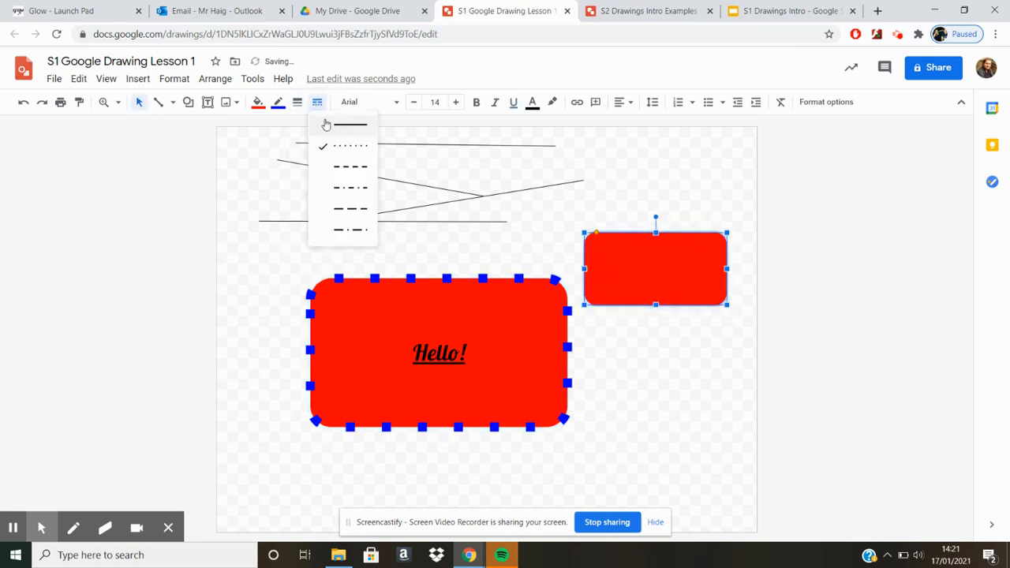
pyautogui.click(327, 125)
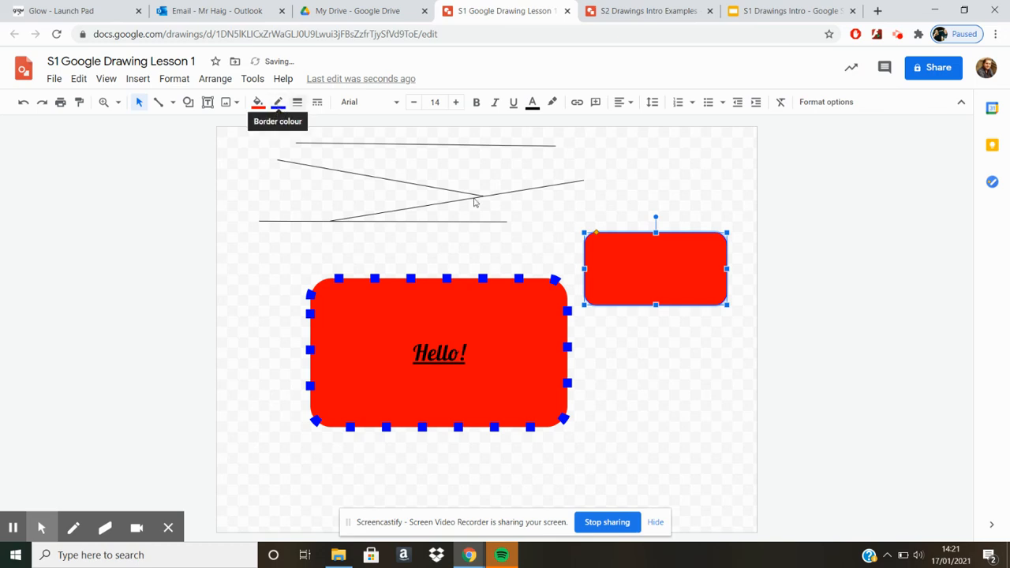
# Try square corners and fully rounded ends on the small red rectangle.
pyautogui.click(638, 258)
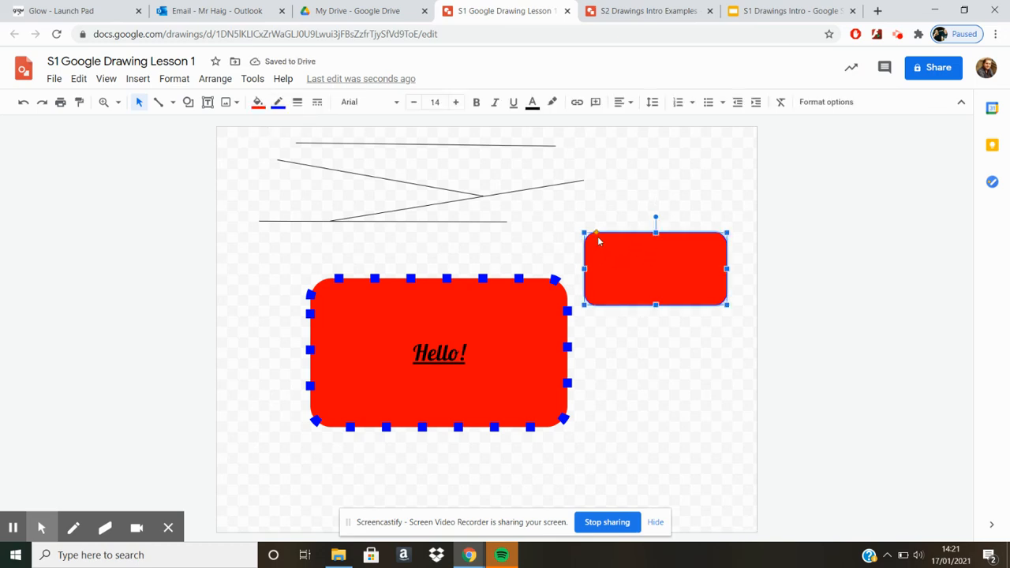
pyautogui.moveTo(597, 231); pyautogui.dragTo(587, 232)
pyautogui.click(652, 204)
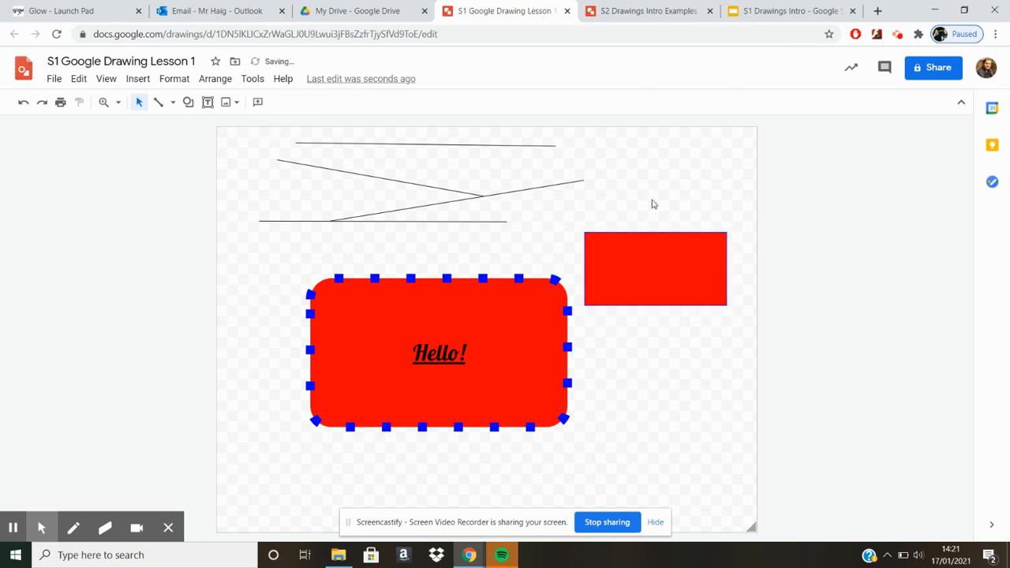
pyautogui.click(646, 271)
pyautogui.moveTo(586, 232); pyautogui.dragTo(621, 233)
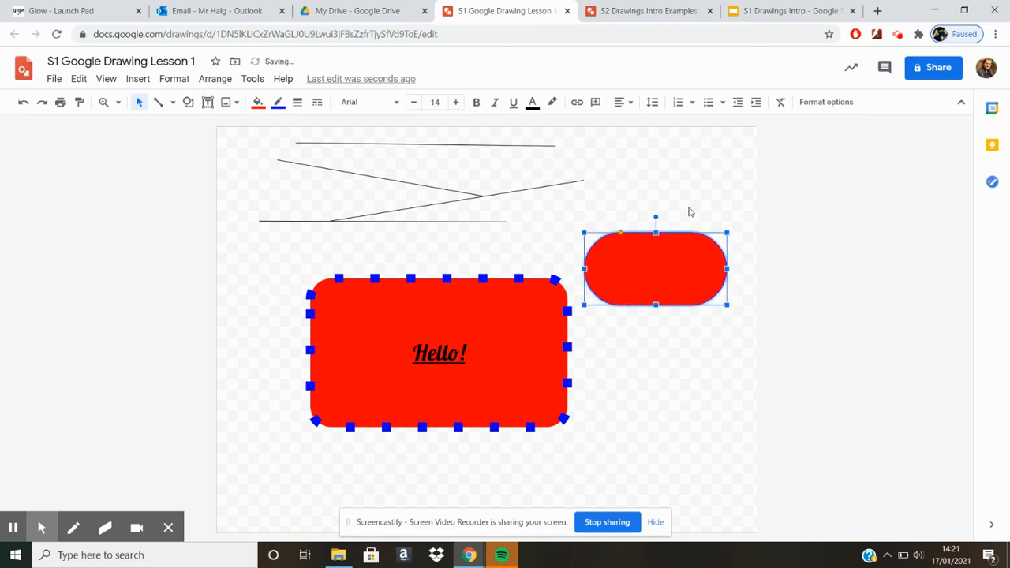
pyautogui.click(690, 211)
# Move the small red rectangle slightly down and set its corners to a moderate rounding.
pyautogui.moveTo(697, 293); pyautogui.dragTo(694, 312)
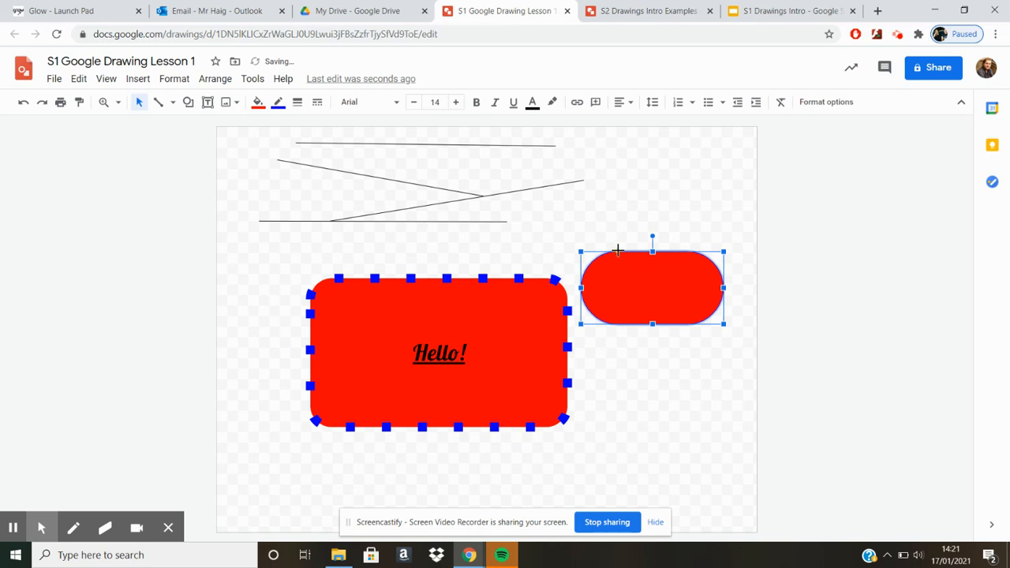
pyautogui.moveTo(618, 251); pyautogui.dragTo(591, 251)
pyautogui.click(616, 218)
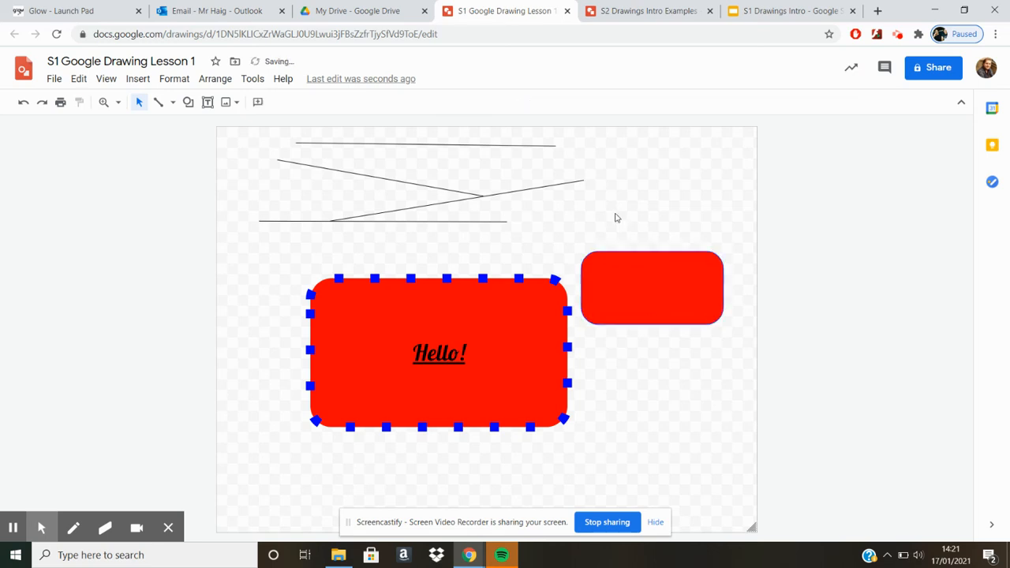
pyautogui.click(650, 295)
# Draw a right-pointing block arrow below the small red rectangle.
pyautogui.click(188, 102)
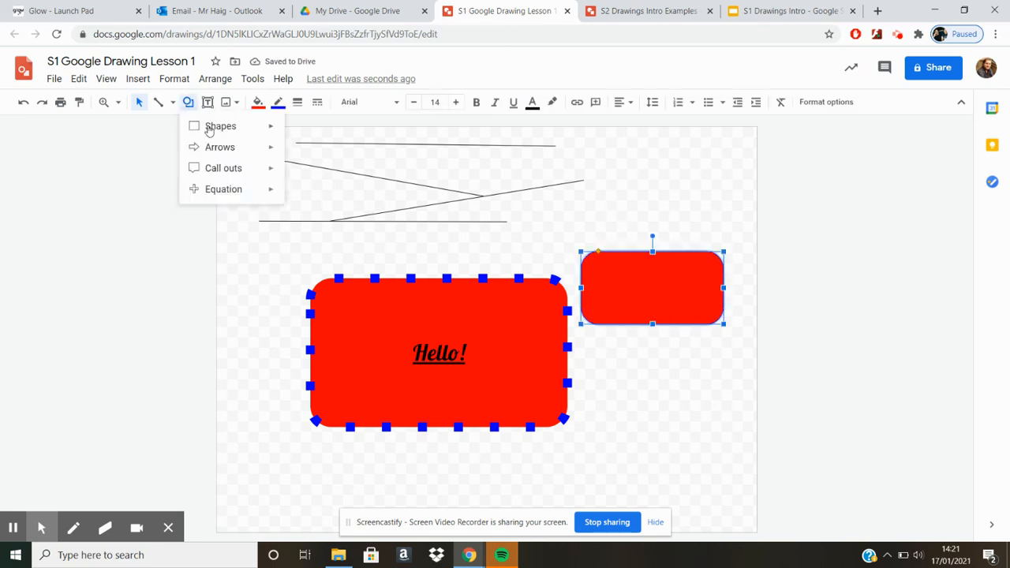
pyautogui.moveTo(225, 151)
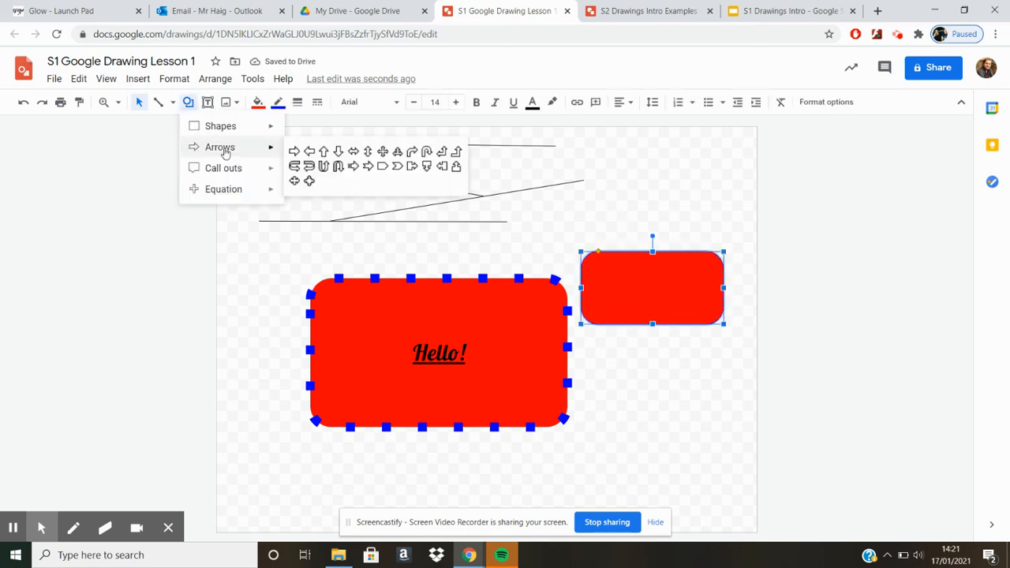
pyautogui.click(295, 151)
pyautogui.moveTo(589, 362)
pyautogui.mouseDown()
pyautogui.moveTo(636, 365)
pyautogui.moveTo(725, 432)
pyautogui.mouseUp()
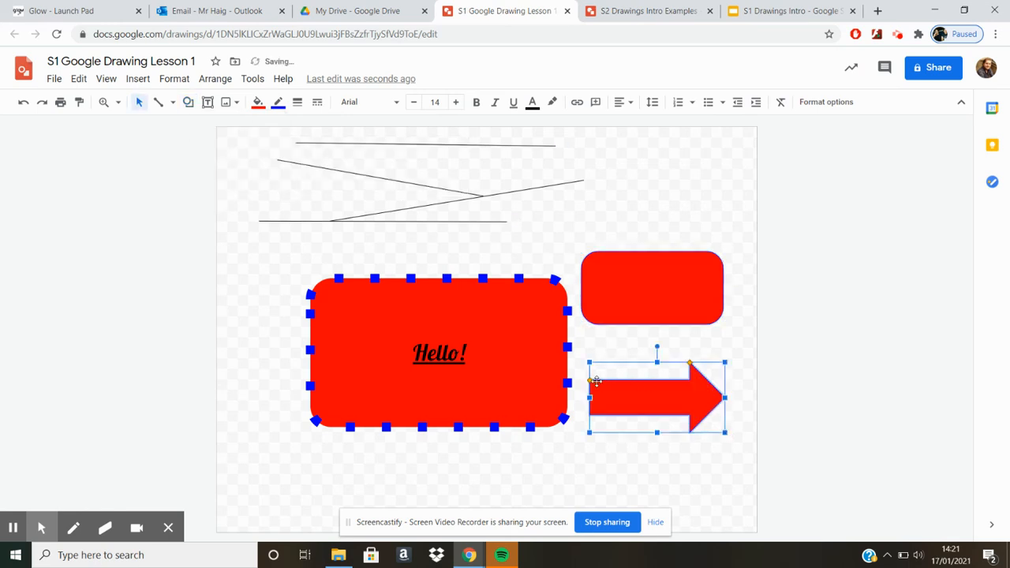
# Reshape the block arrow so it has a thick, short shaft and a long pointed head.
pyautogui.moveTo(591, 386); pyautogui.dragTo(590, 393)
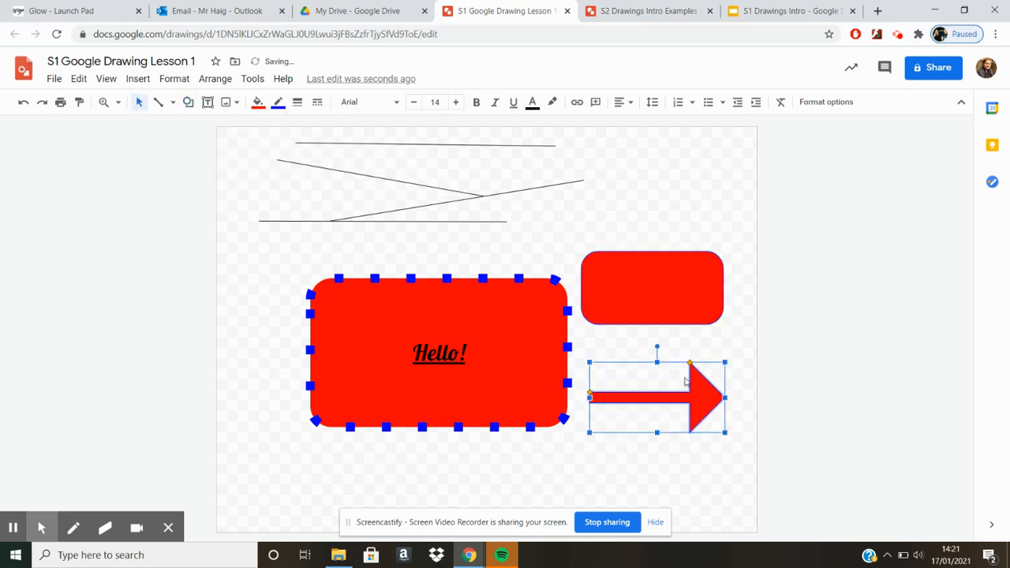
pyautogui.moveTo(688, 362); pyautogui.dragTo(588, 363)
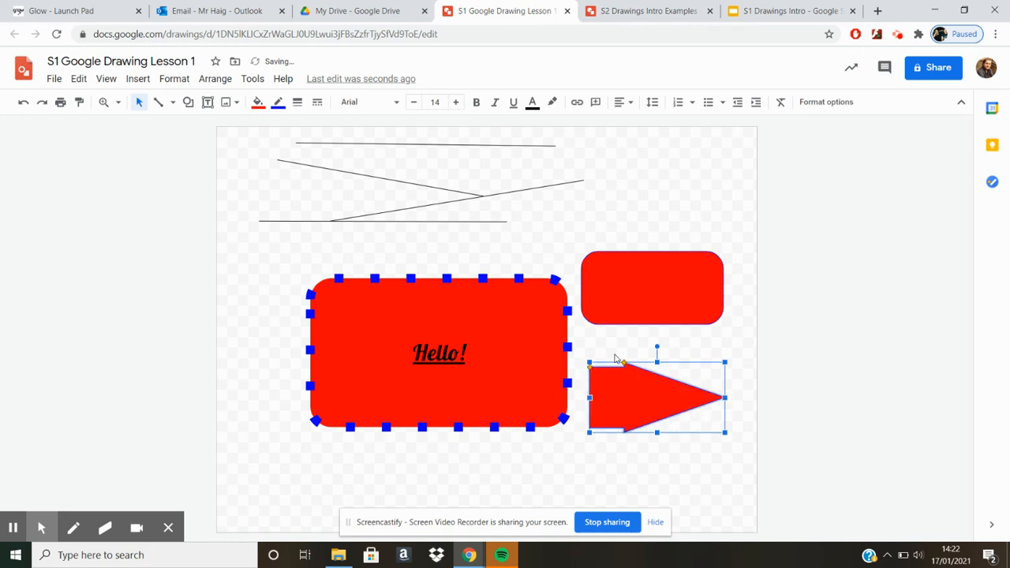
pyautogui.click(725, 346)
pyautogui.click(656, 397)
pyautogui.click(12, 528)
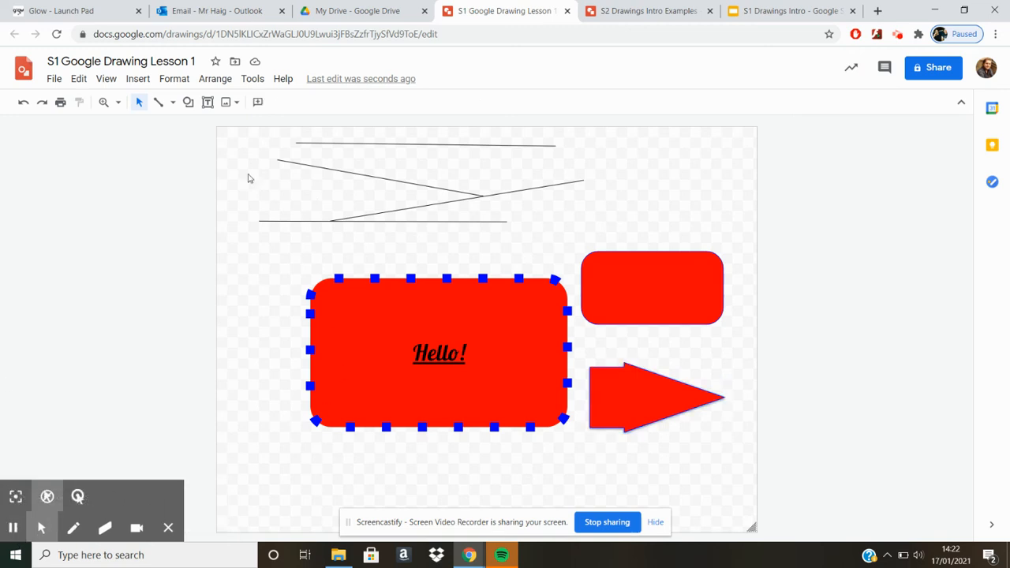
# Add a text box reading "Hello again" in the empty area to the right of the lines.
pyautogui.click(207, 105)
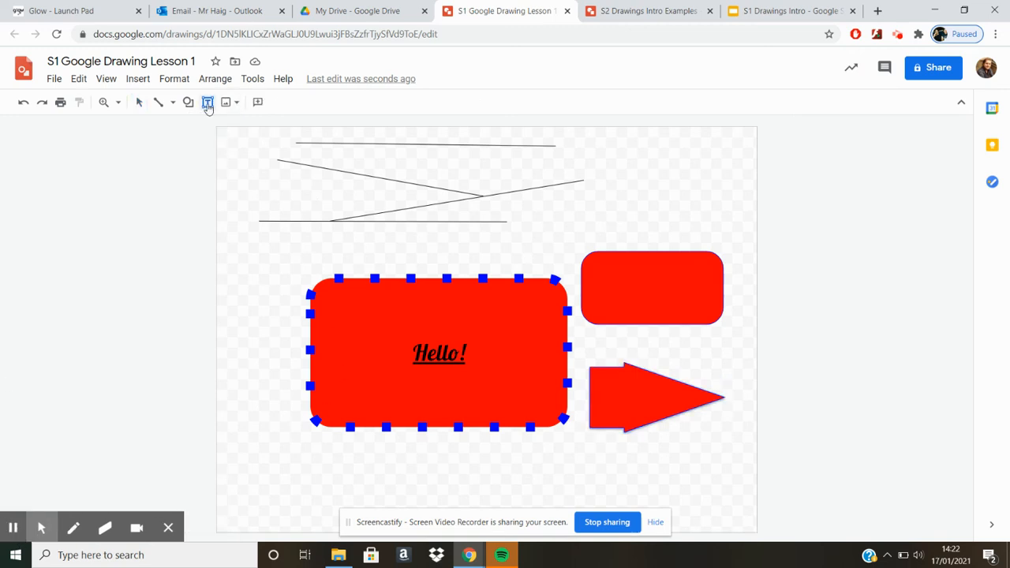
pyautogui.moveTo(592, 154); pyautogui.dragTo(747, 223)
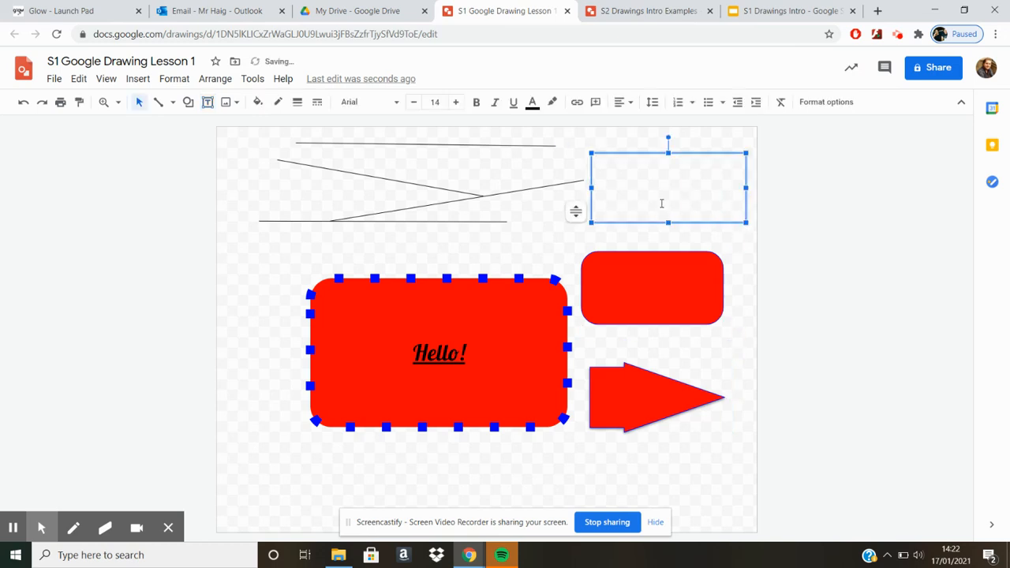
pyautogui.write('Hel')
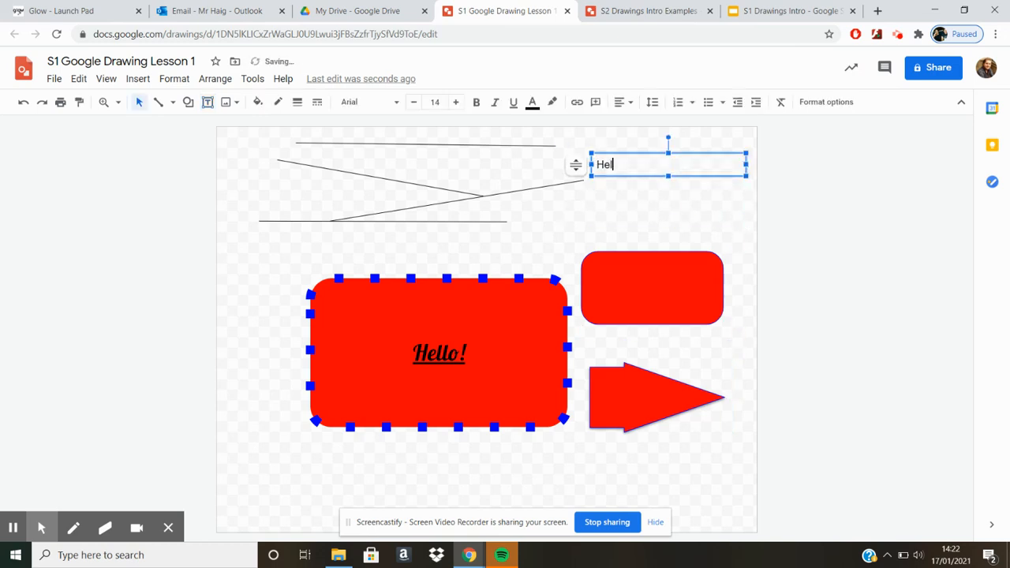
pyautogui.press('BackSpace')
pyautogui.press('BackSpace')
pyautogui.click(693, 191)
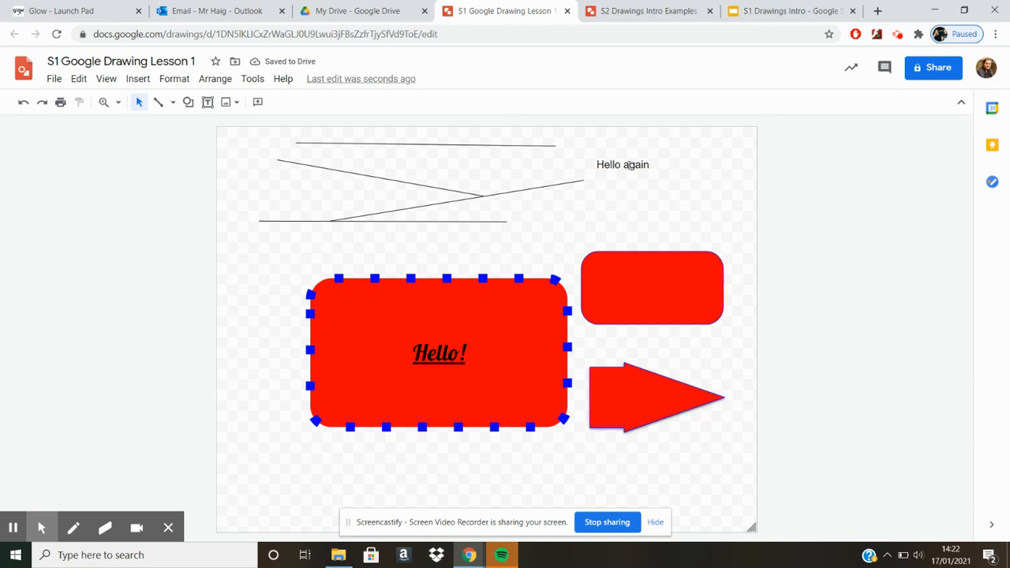
# Narrow the "Hello again" text box, move the small red rectangle up, and place the text box between the rectangle and the arrow.
pyautogui.click(642, 165)
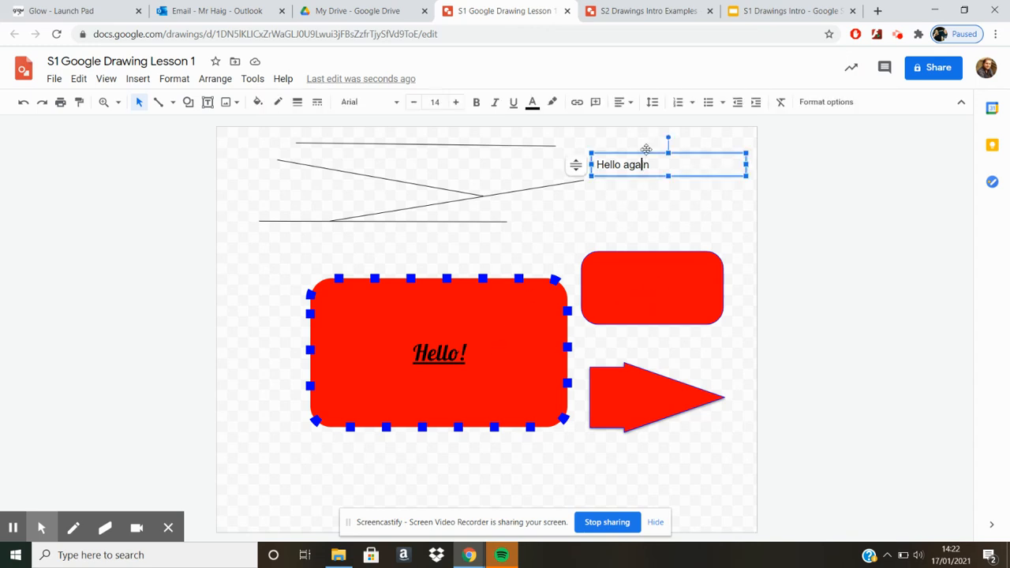
pyautogui.moveTo(650, 152); pyautogui.dragTo(701, 159)
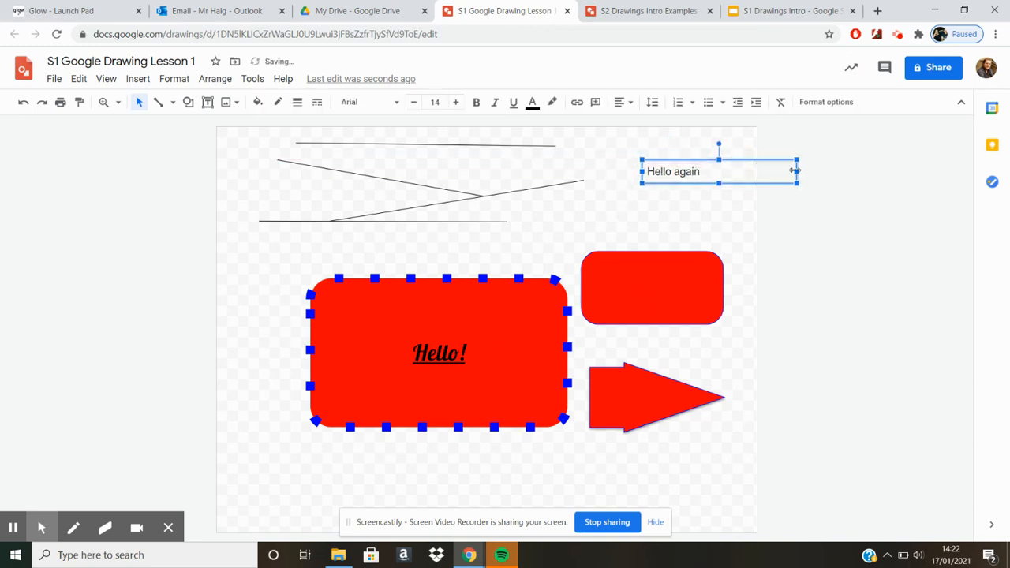
pyautogui.moveTo(797, 171); pyautogui.dragTo(685, 226)
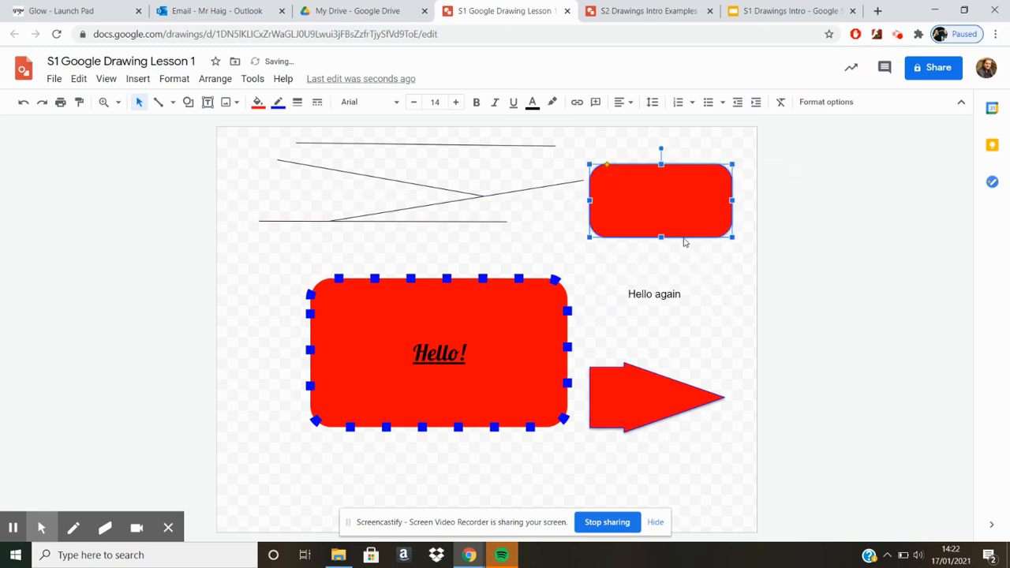
pyautogui.click(654, 309)
pyautogui.moveTo(674, 281); pyautogui.dragTo(701, 280)
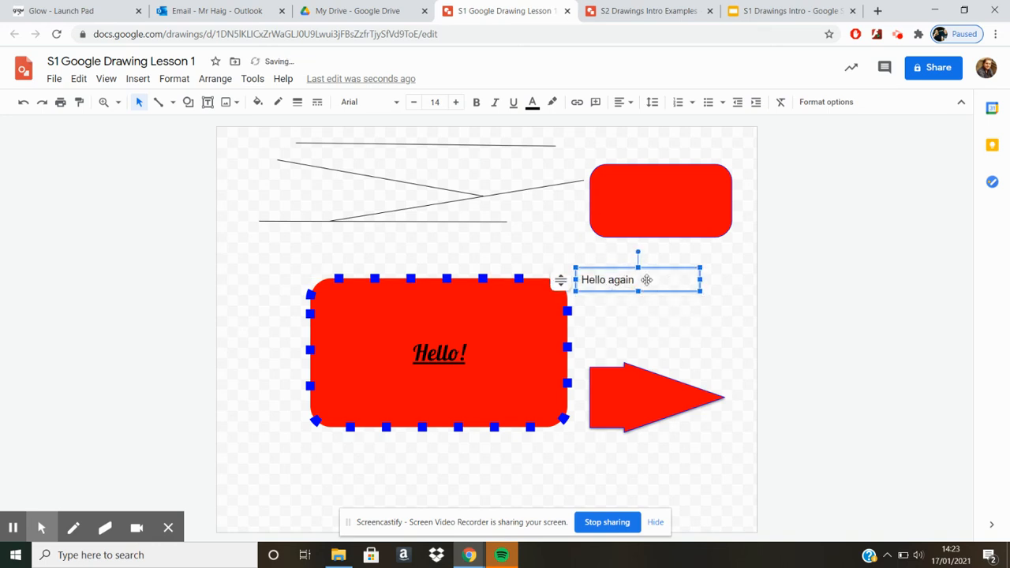
# Set the font size of the "Hello again" text to 25.
pyautogui.moveTo(636, 281); pyautogui.dragTo(559, 281)
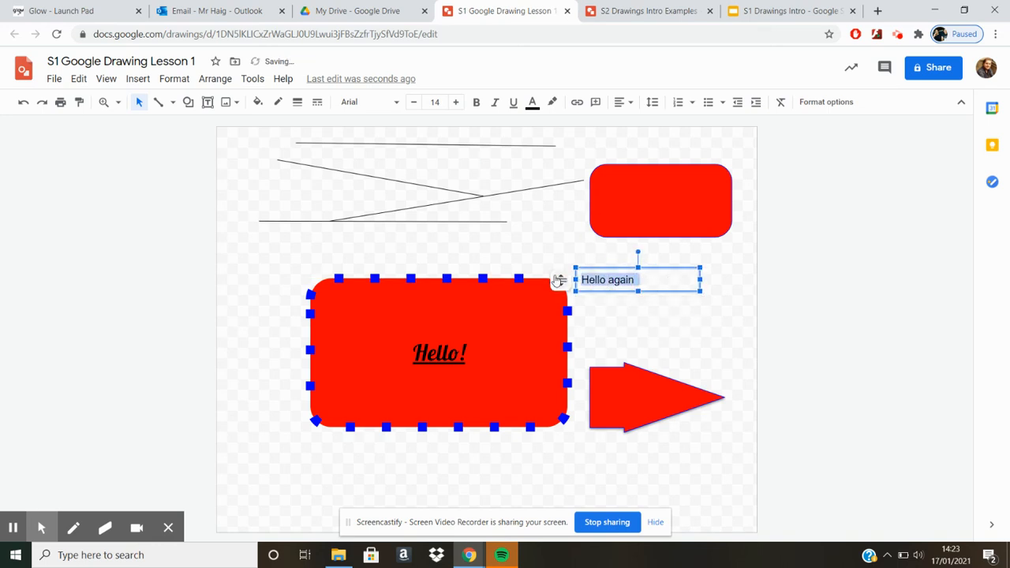
pyautogui.click(456, 102)
pyautogui.click(456, 102)
pyautogui.click(457, 102)
pyautogui.click(456, 102)
pyautogui.click(456, 101)
pyautogui.click(457, 102)
pyautogui.click(456, 102)
pyautogui.click(456, 102)
pyautogui.click(456, 102)
pyautogui.click(457, 102)
pyautogui.click(456, 102)
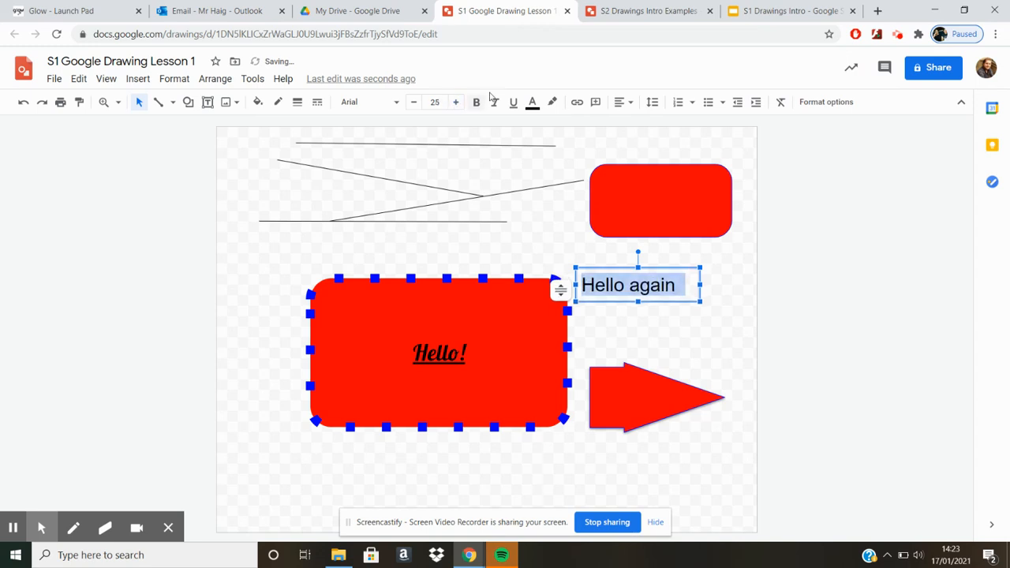
# Make the "Hello again" text bold, italic, underlined and blue.
pyautogui.click(477, 101)
pyautogui.click(513, 102)
pyautogui.click(495, 104)
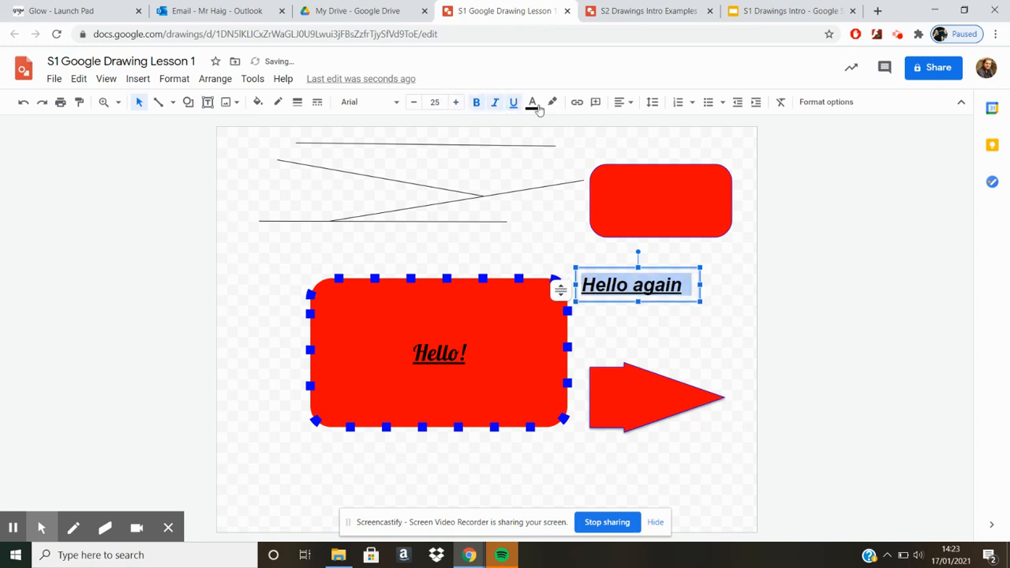
pyautogui.click(533, 102)
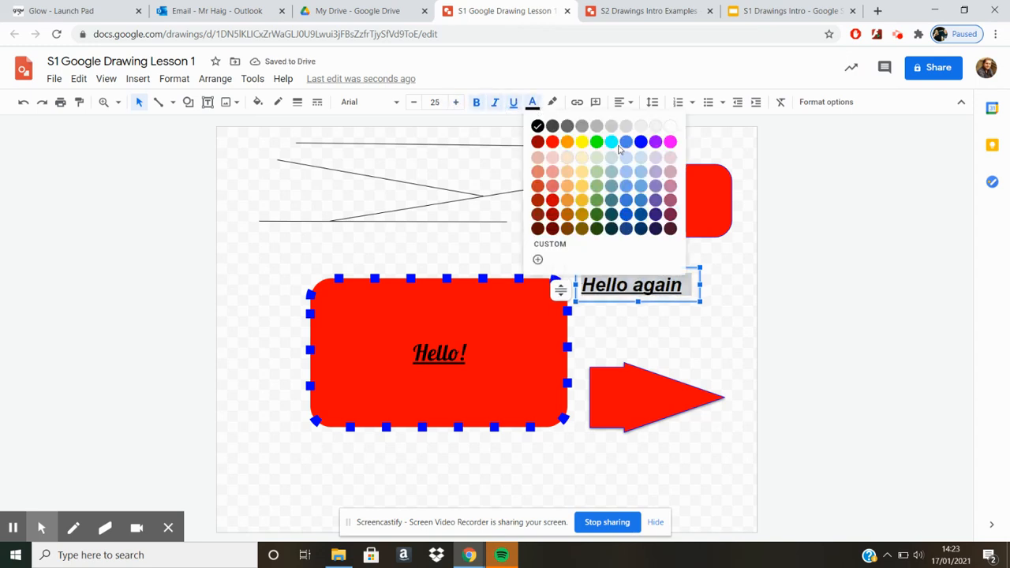
pyautogui.click(643, 142)
pyautogui.click(694, 332)
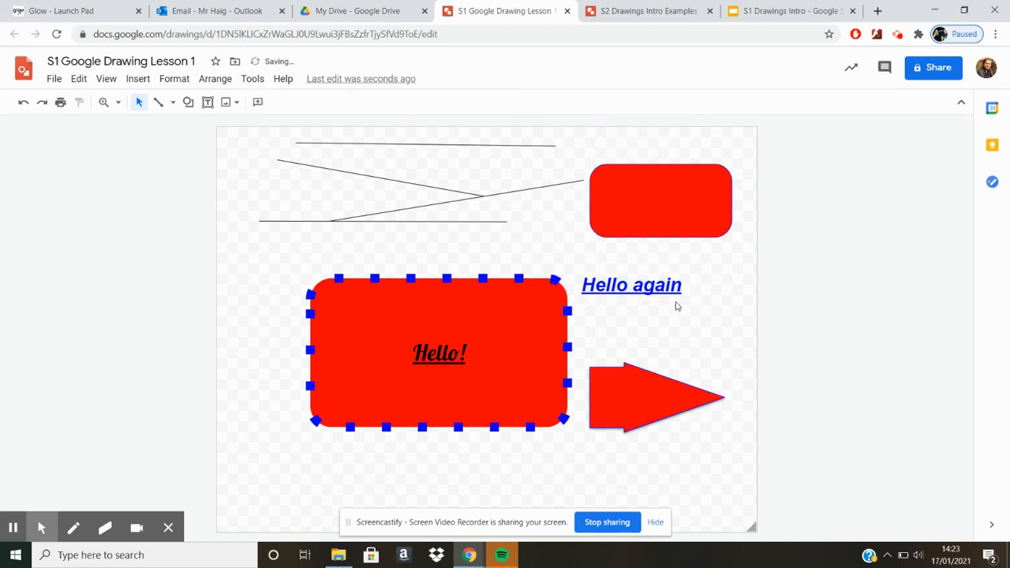
# Try centre and right alignment on the "Hello again" text and return it to left alignment.
pyautogui.click(669, 286)
pyautogui.moveTo(682, 285); pyautogui.dragTo(585, 274)
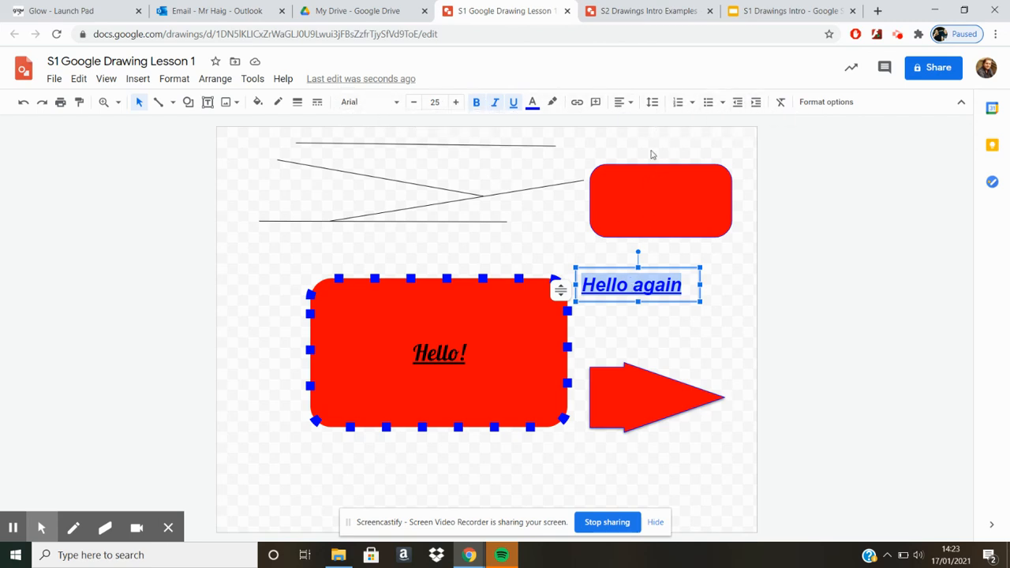
pyautogui.click(623, 102)
pyautogui.click(641, 122)
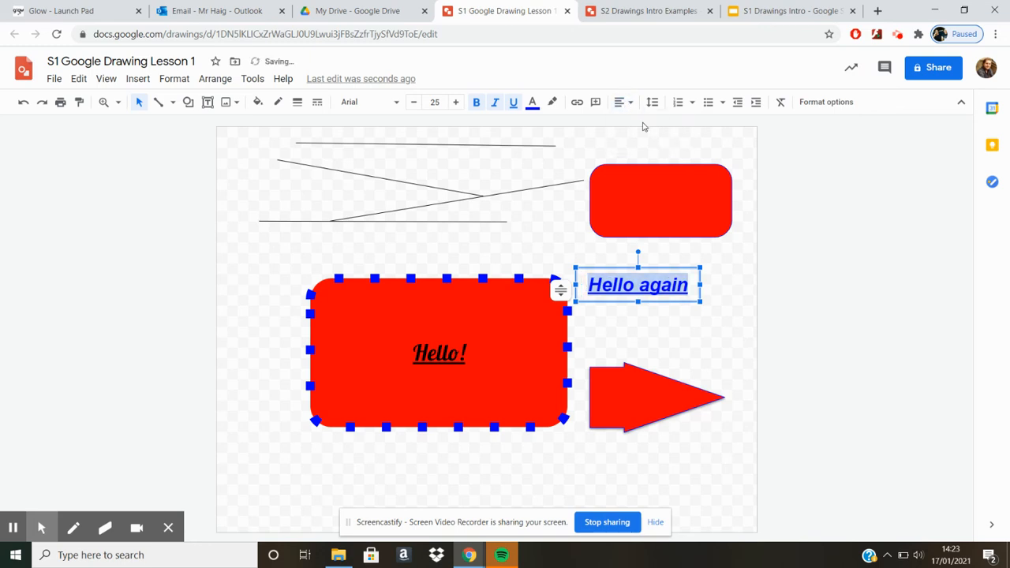
pyautogui.click(631, 104)
pyautogui.click(657, 124)
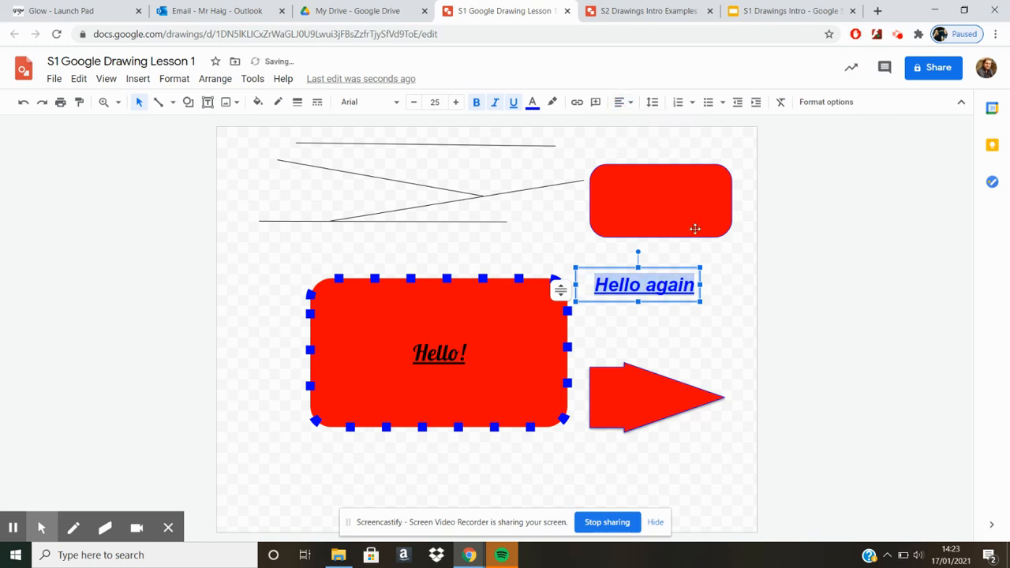
pyautogui.click(624, 103)
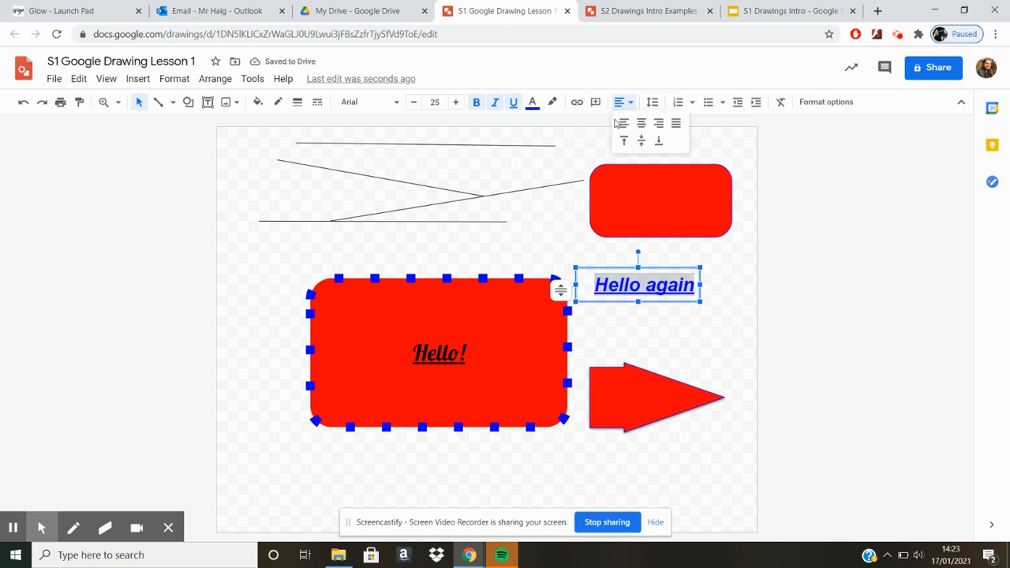
pyautogui.click(624, 124)
pyautogui.click(632, 269)
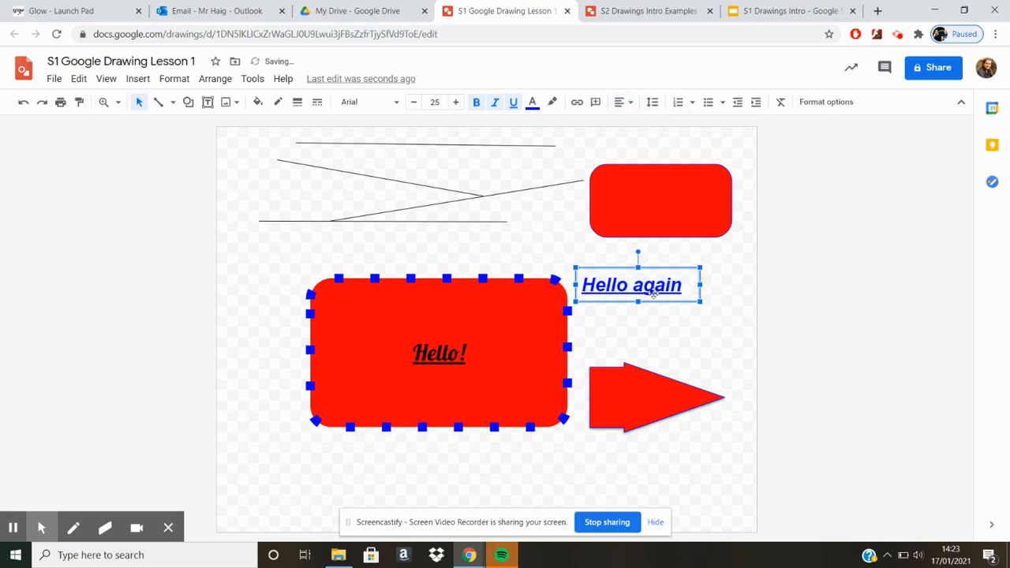
# Move the "Hello again" text box onto the small red rectangle and nudge it slightly down towards the rectangle's middle.
pyautogui.moveTo(634, 270); pyautogui.dragTo(669, 181)
pyautogui.click(714, 332)
pyautogui.click(677, 290)
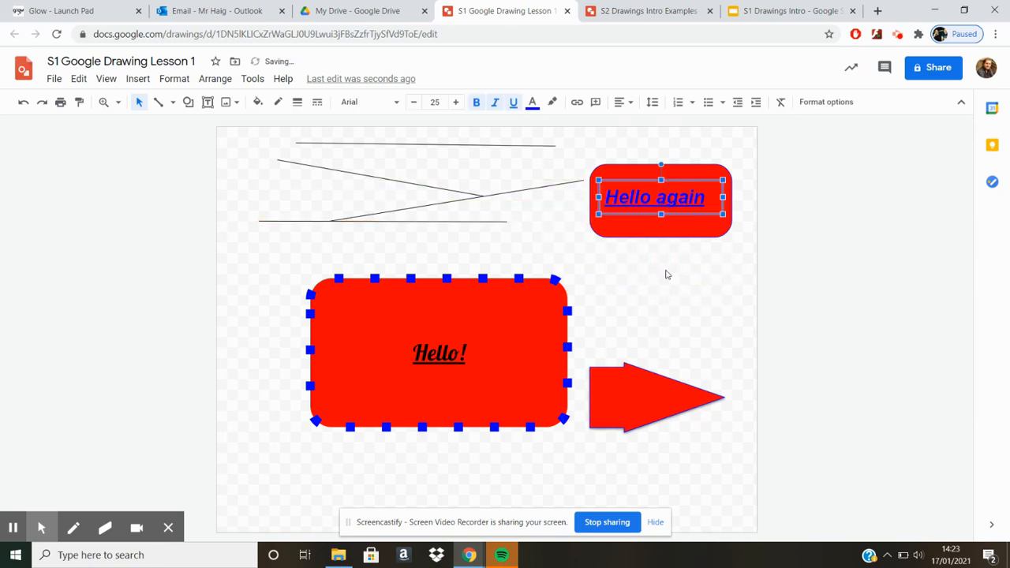
pyautogui.click(667, 295)
pyautogui.click(665, 195)
pyautogui.moveTo(695, 214)
pyautogui.mouseDown()
pyautogui.moveTo(711, 292)
pyautogui.moveTo(690, 275)
pyautogui.moveTo(693, 218)
pyautogui.mouseUp()
pyautogui.click(699, 287)
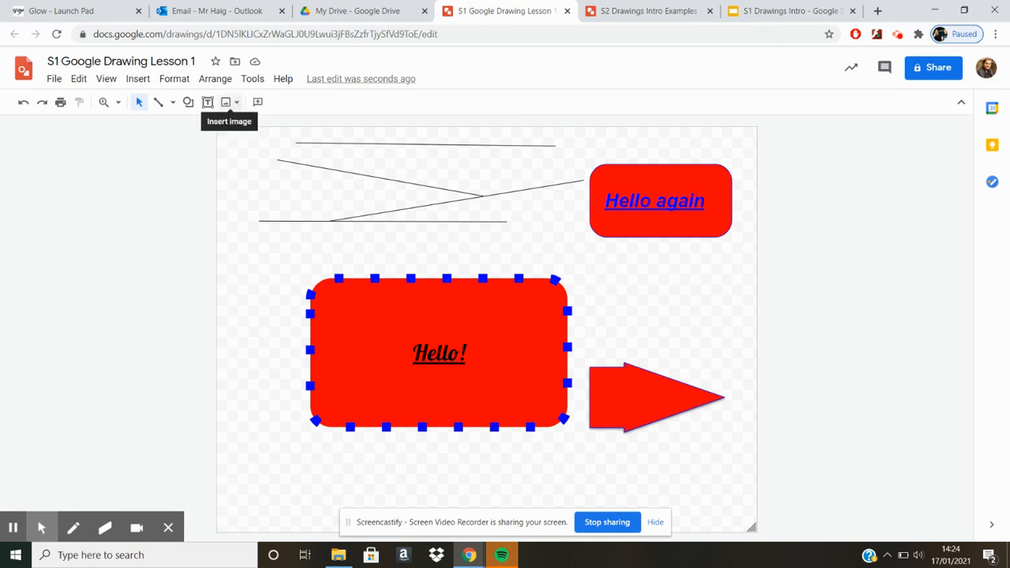
# Move the large "Hello!" rectangle and the block arrow together up and to the left, clearing the lower part of the drawing.
pyautogui.moveTo(237, 246); pyautogui.dragTo(781, 485)
pyautogui.moveTo(625, 405); pyautogui.dragTo(546, 284)
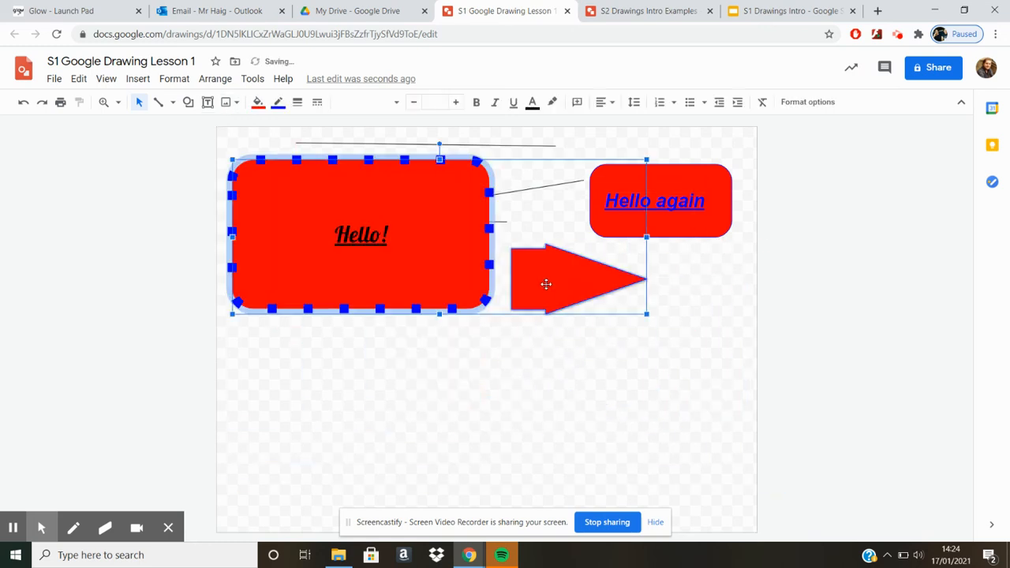
pyautogui.click(520, 407)
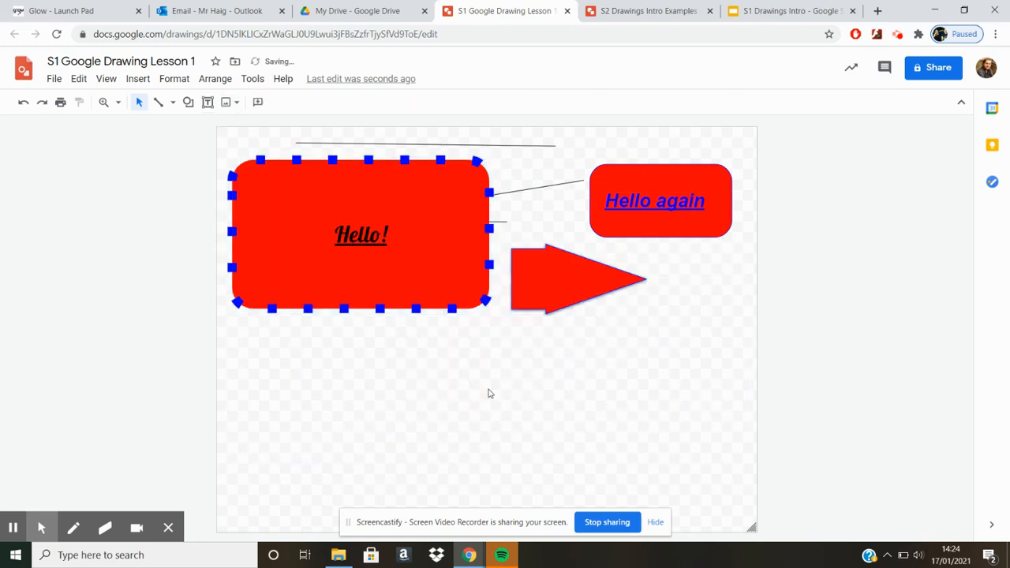
# Search the web for "cake" images and insert the picture of the white cake with a slice cut out.
pyautogui.click(229, 101)
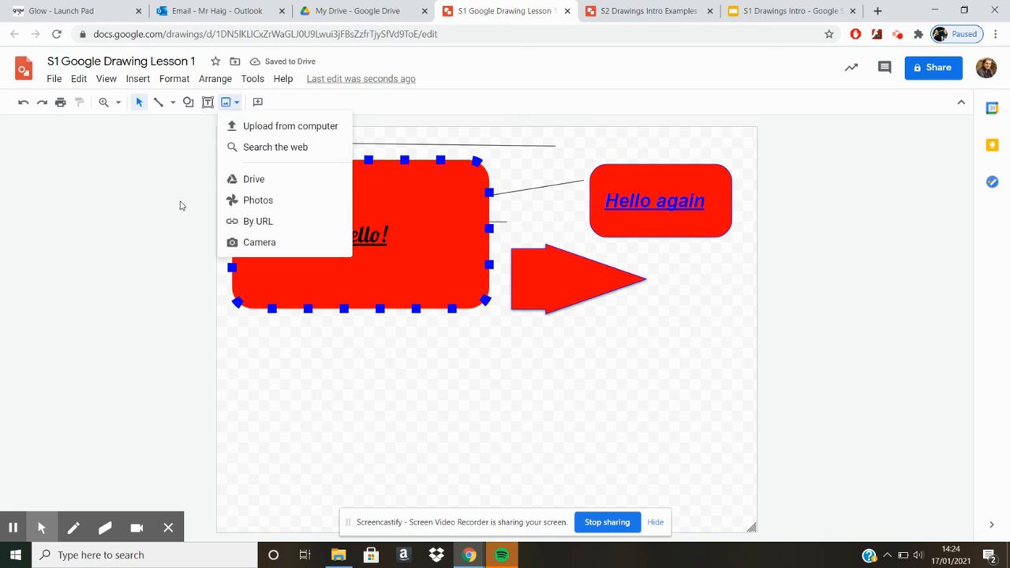
pyautogui.click(235, 103)
pyautogui.click(236, 102)
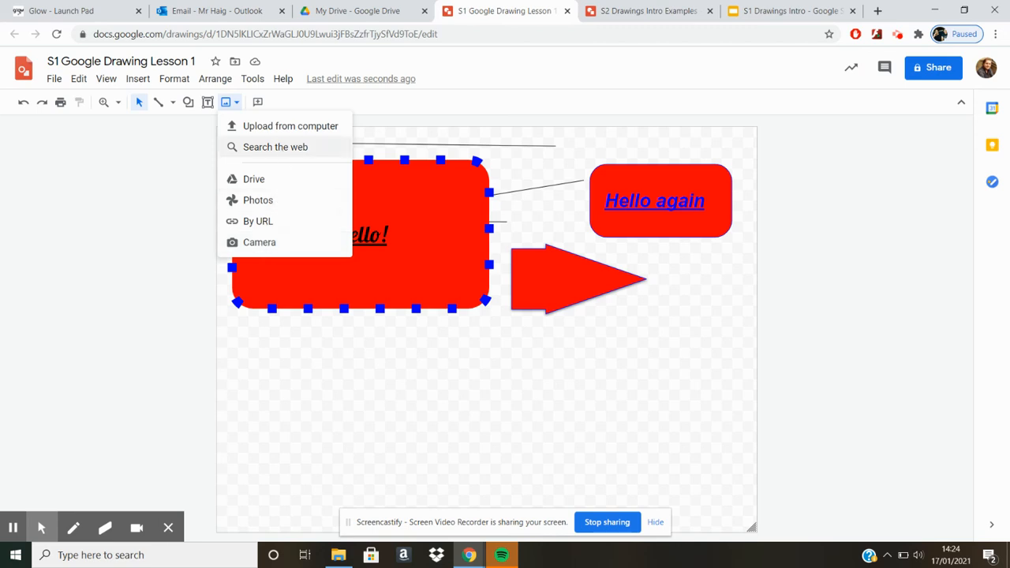
pyautogui.click(284, 147)
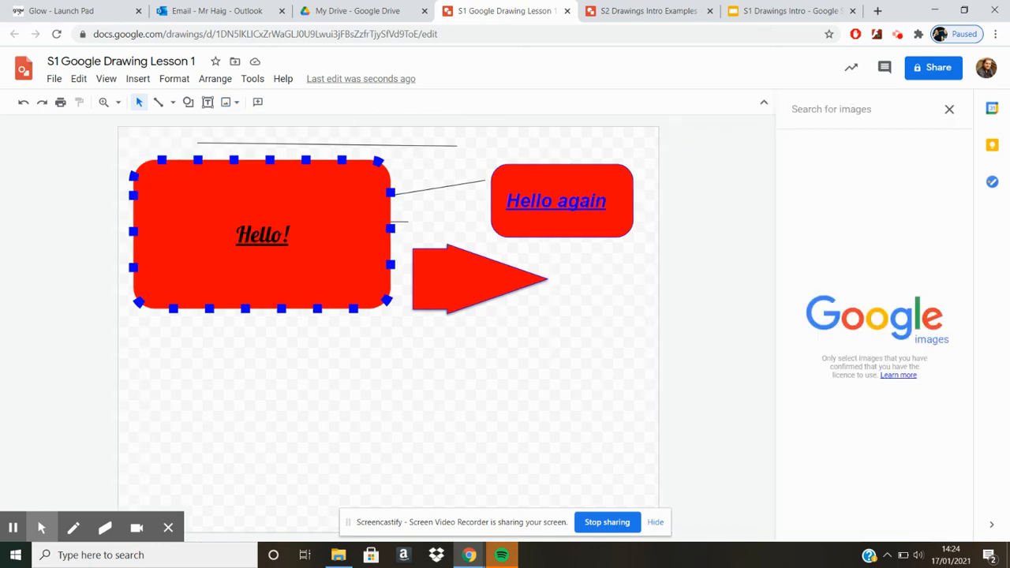
pyautogui.write('cake')
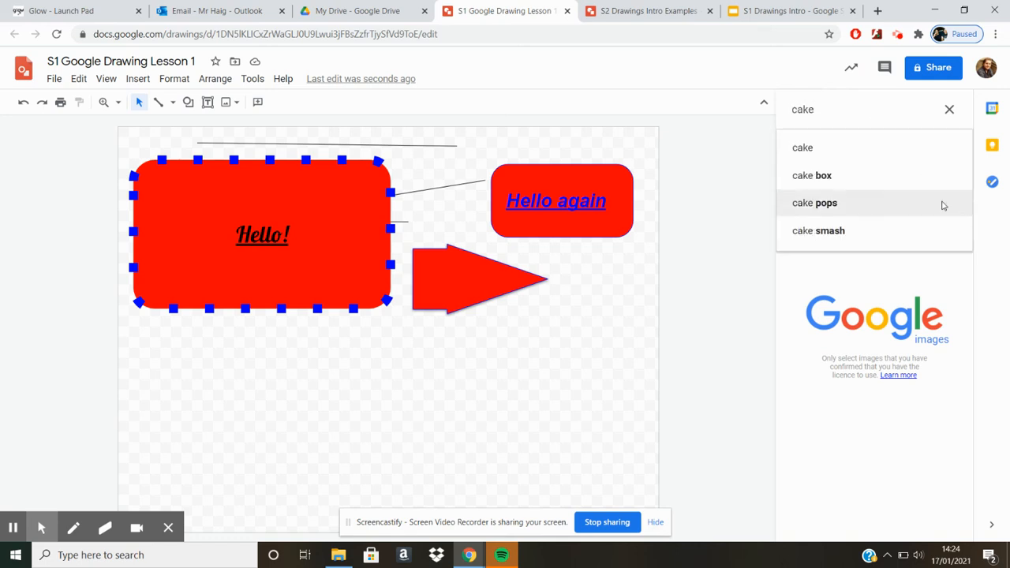
pyautogui.click(846, 157)
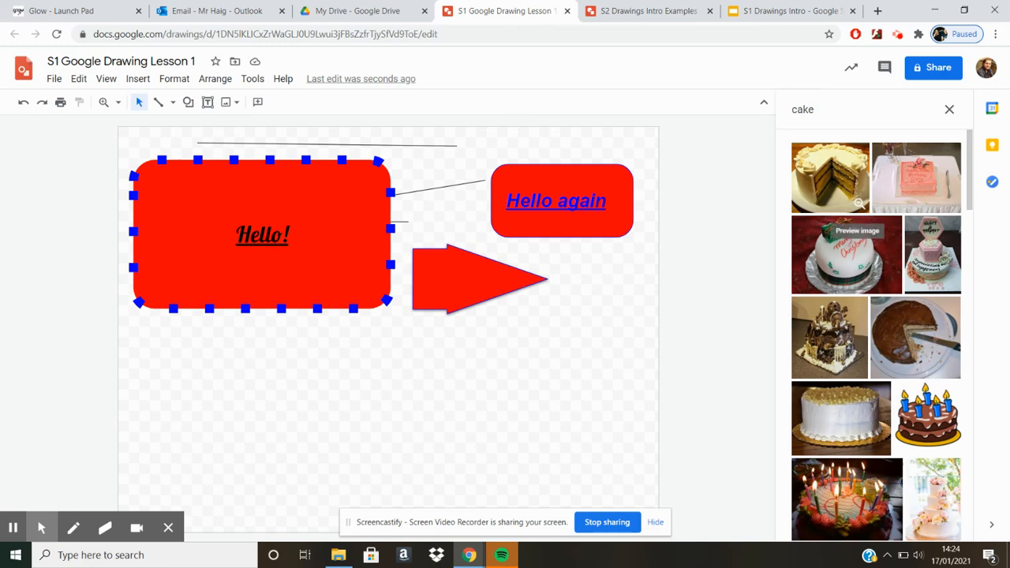
pyautogui.click(851, 179)
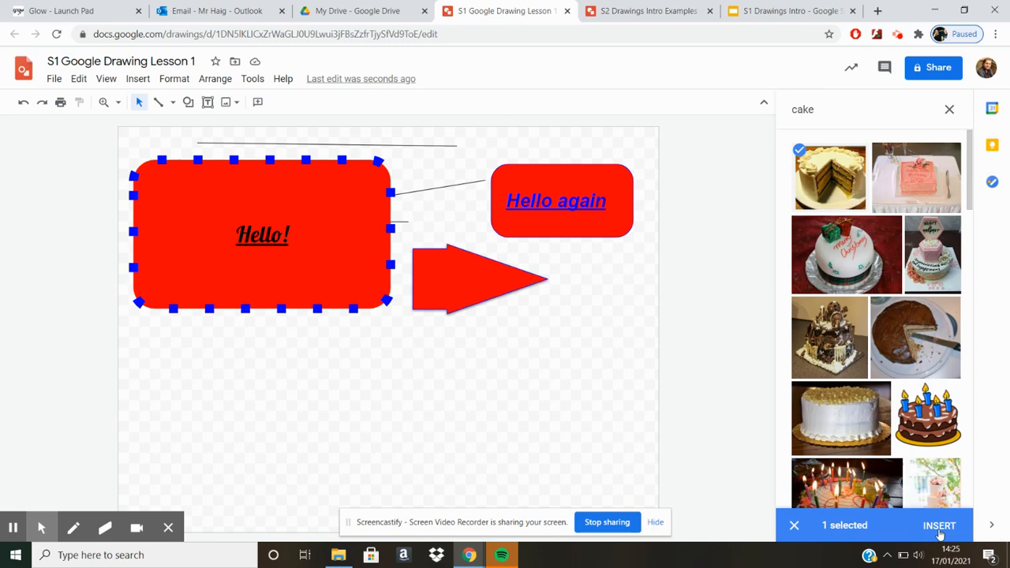
pyautogui.click(938, 527)
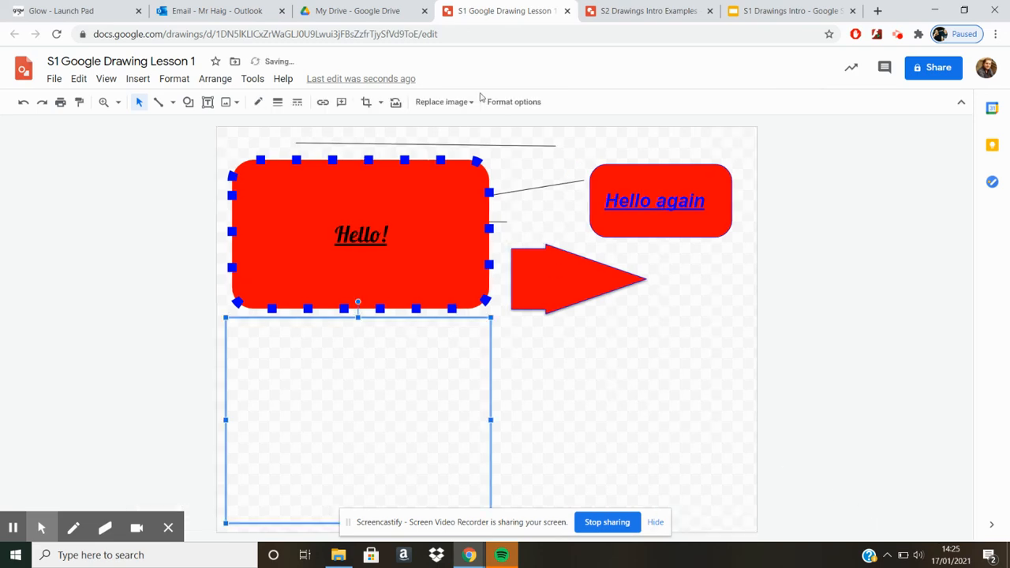
# Shrink the cake picture and position it just below the large "Hello!" rectangle.
pyautogui.moveTo(491, 319); pyautogui.dragTo(432, 366)
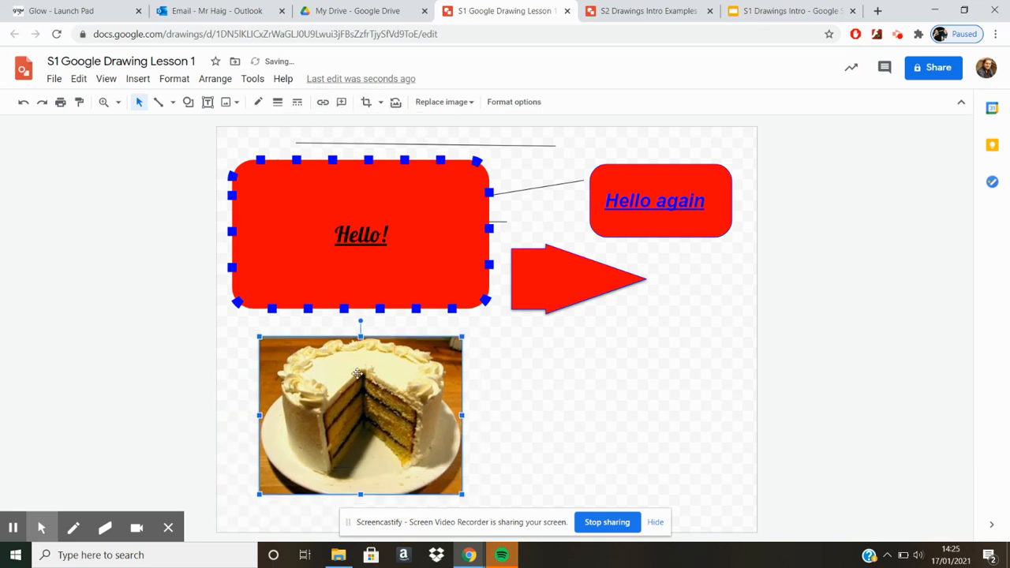
pyautogui.moveTo(356, 373); pyautogui.dragTo(542, 364)
pyautogui.moveTo(394, 363); pyautogui.dragTo(355, 368)
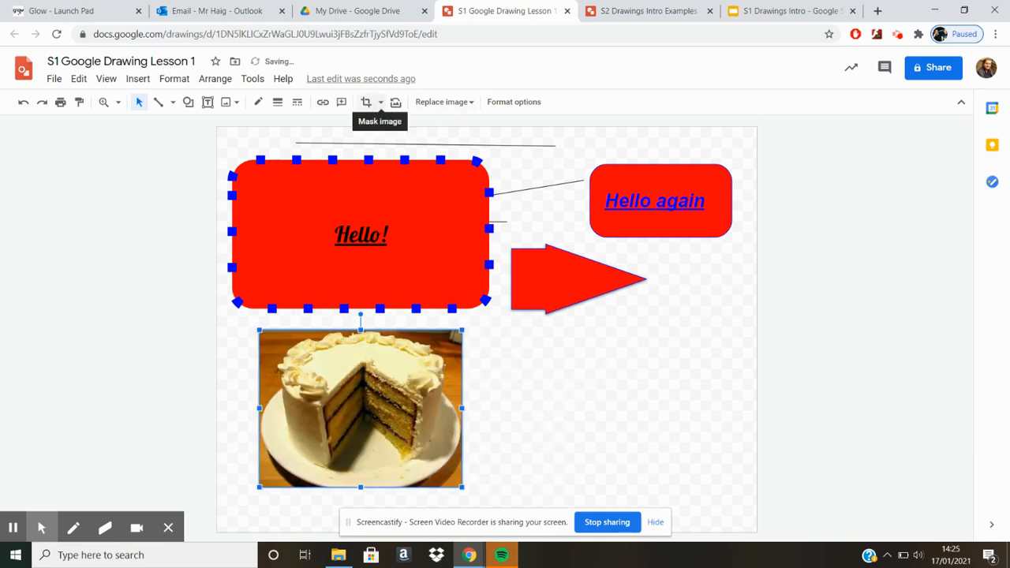
# Crop the cake picture at its bottom, right and left edges, and reset the image.
pyautogui.click(368, 104)
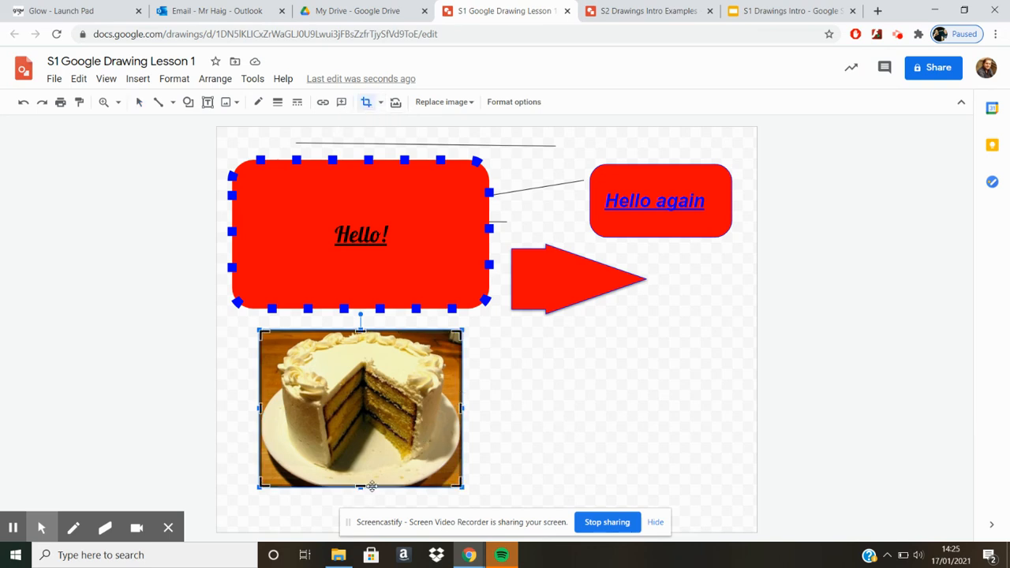
pyautogui.moveTo(362, 484); pyautogui.dragTo(363, 466)
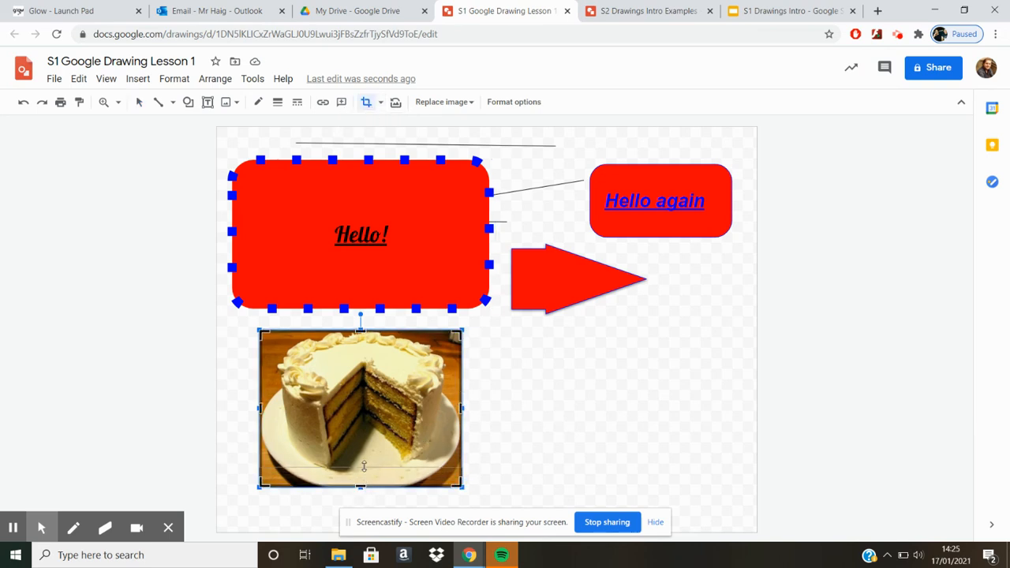
pyautogui.moveTo(462, 401); pyautogui.dragTo(436, 403)
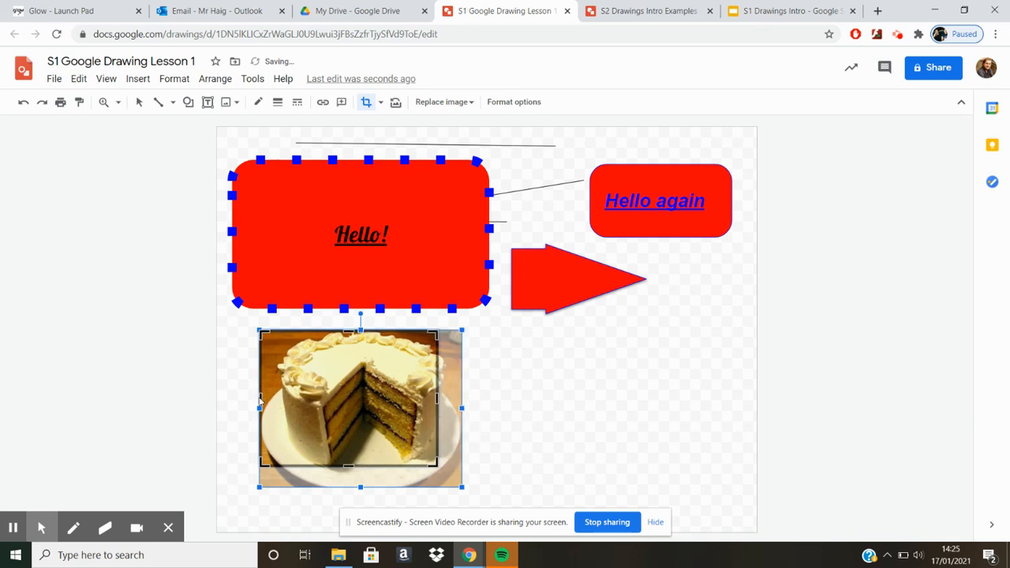
pyautogui.moveTo(260, 398); pyautogui.dragTo(284, 398)
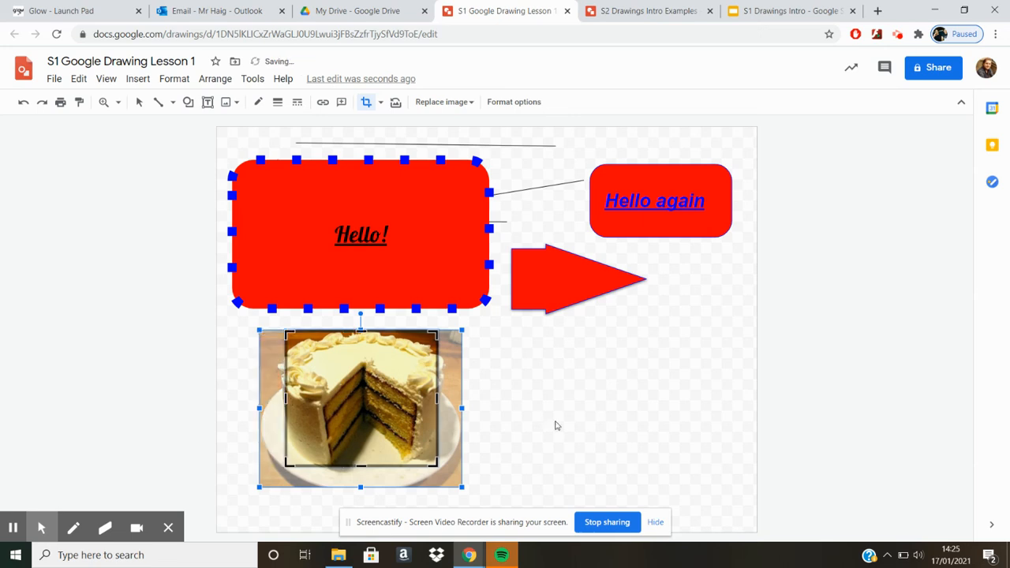
pyautogui.press('Return')
pyautogui.click(524, 409)
pyautogui.click(418, 419)
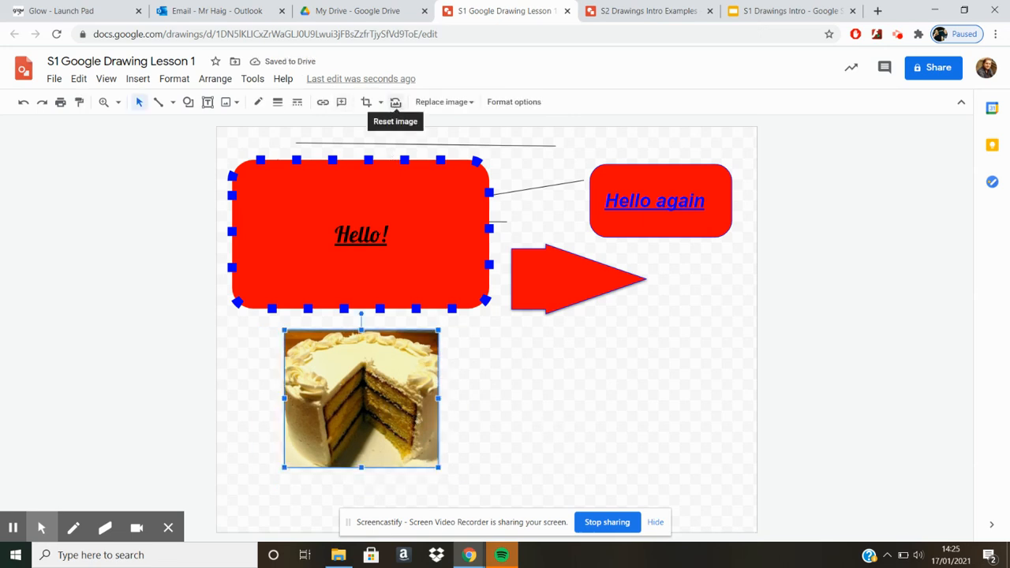
pyautogui.click(395, 102)
# Mask the cake picture with the rectangle shape that has two diagonally opposite corners snipped.
pyautogui.click(382, 104)
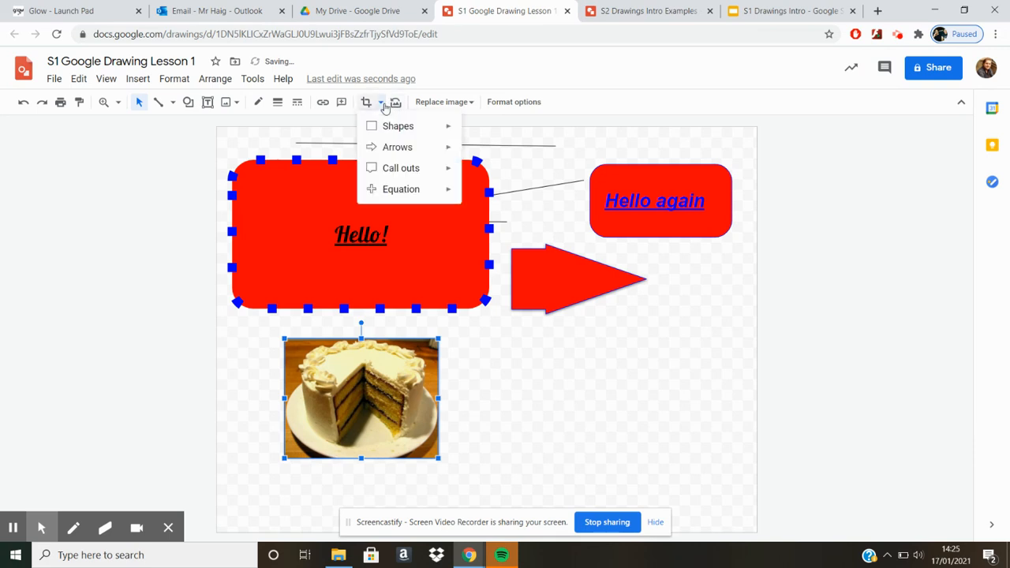
pyautogui.moveTo(393, 128)
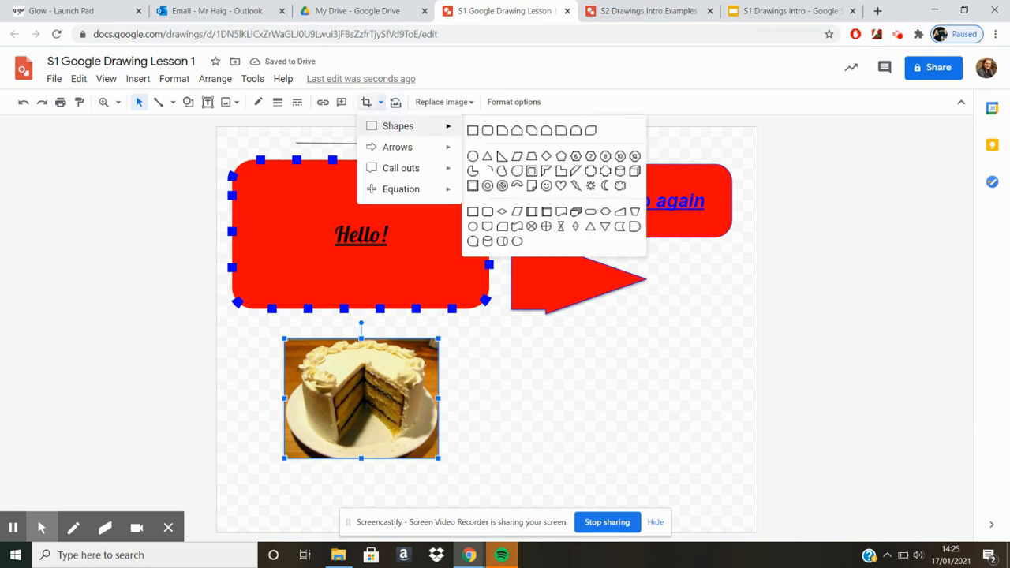
pyautogui.click(532, 132)
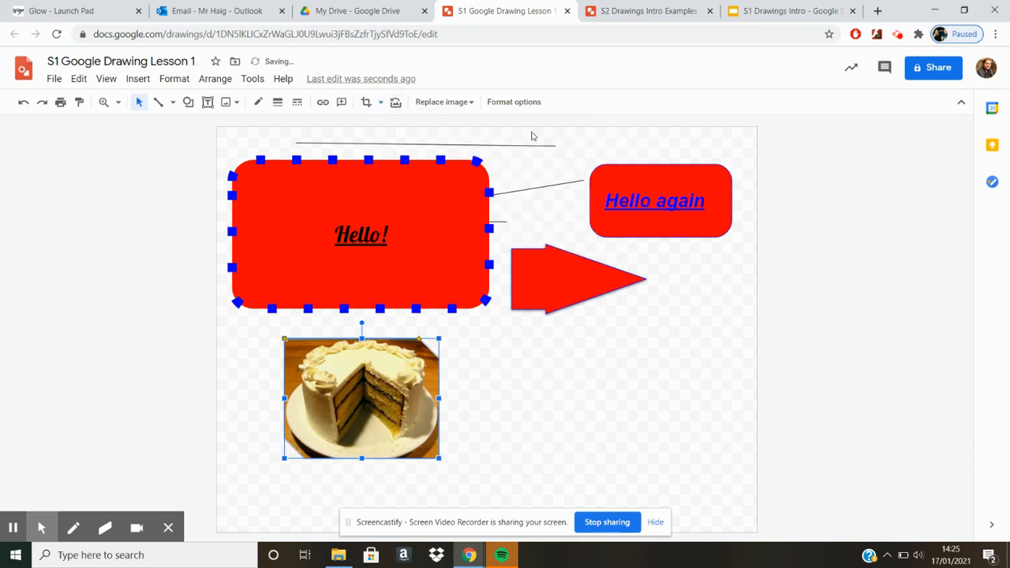
pyautogui.click(481, 427)
# Mask the cake picture with the right-pointing pentagon arrow shape.
pyautogui.click(401, 412)
pyautogui.click(381, 104)
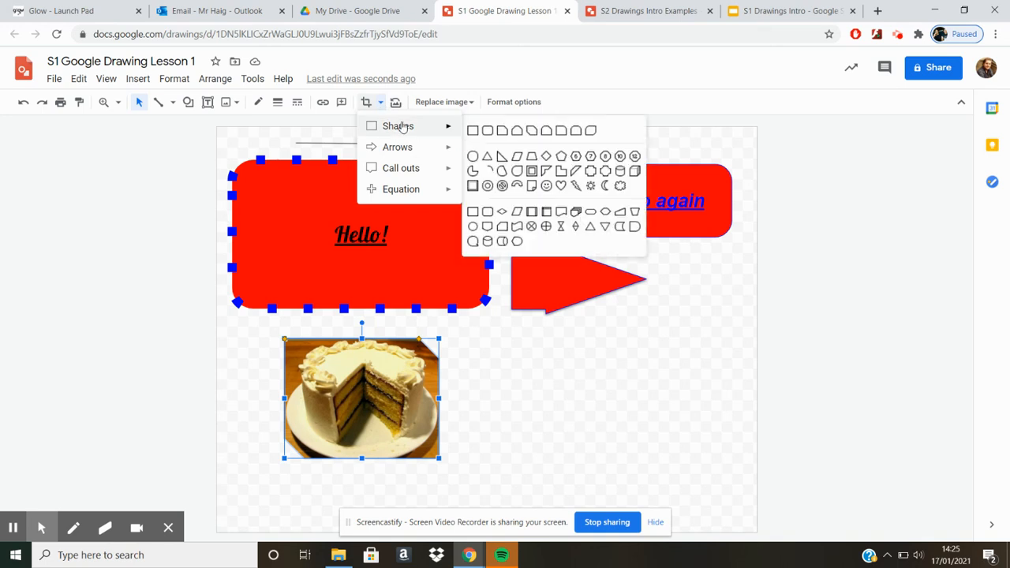
pyautogui.moveTo(414, 154)
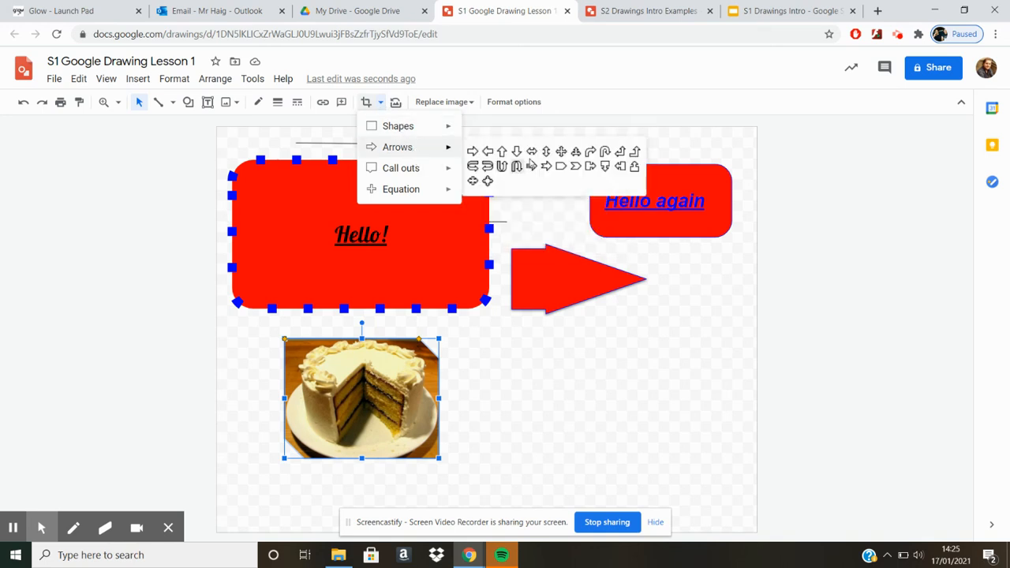
pyautogui.click(561, 167)
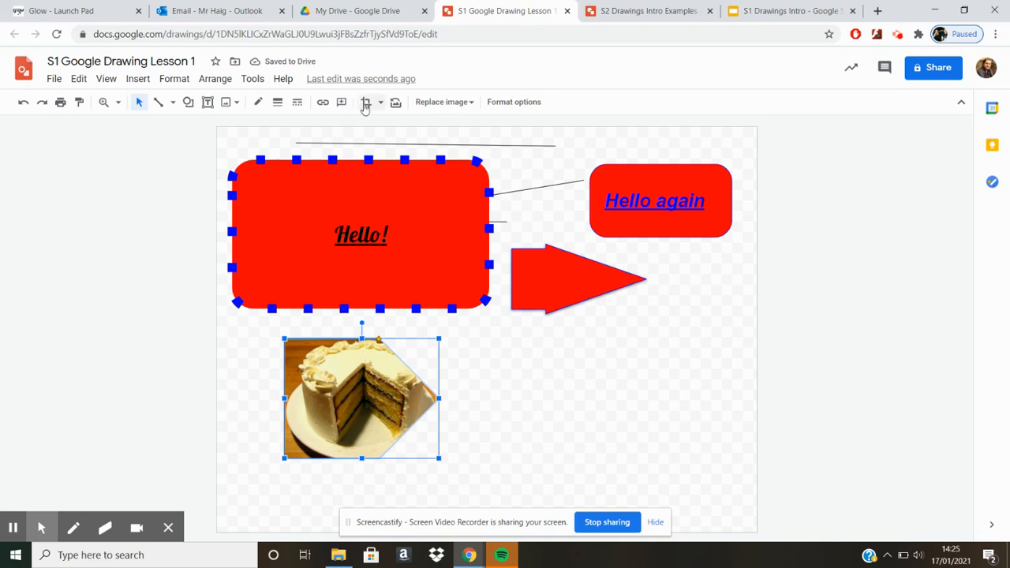
# Open the format options for the masked cake picture.
pyautogui.click(462, 105)
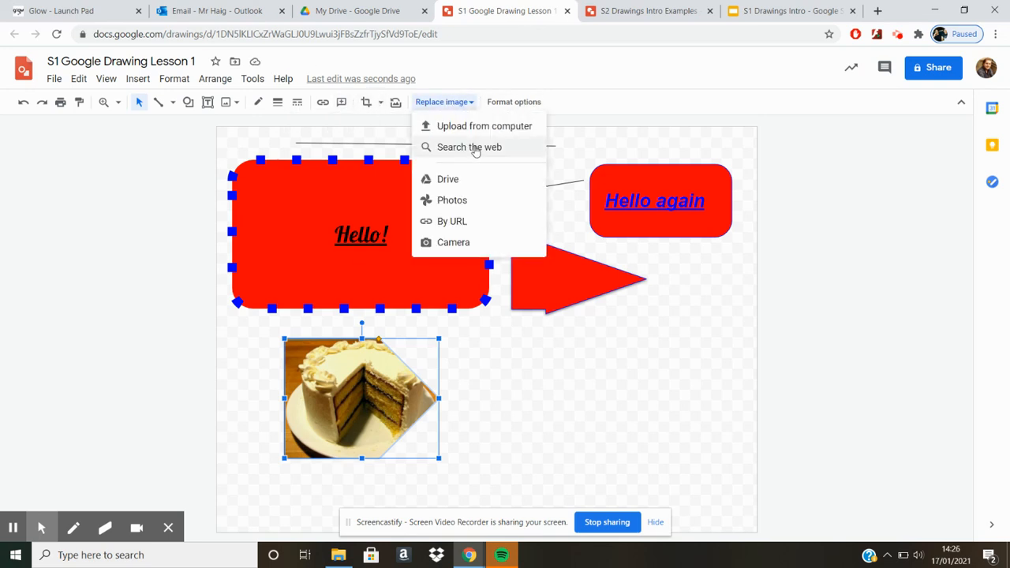
pyautogui.click(505, 102)
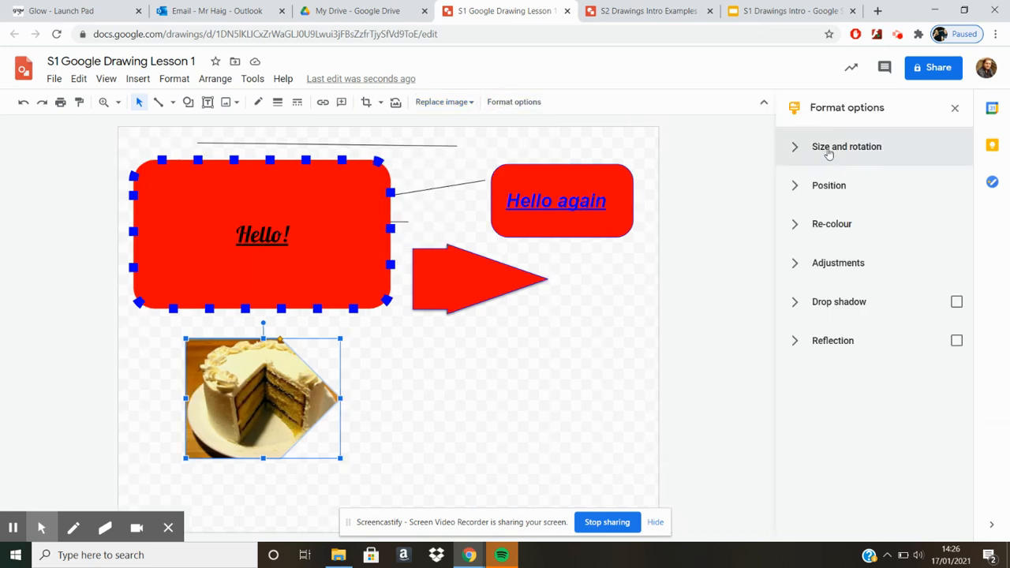